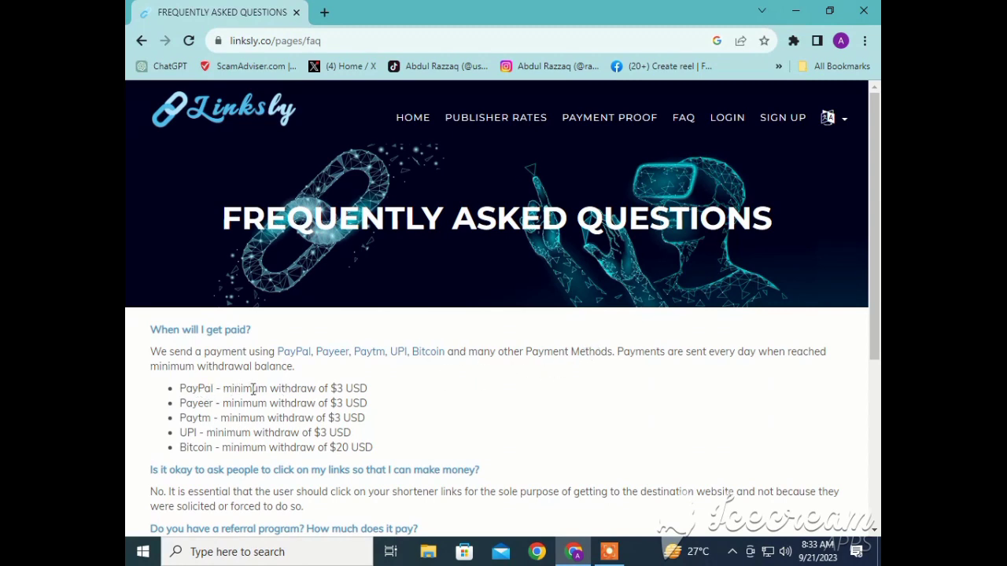
{"action": "left_click_drag", "start_coordinate": [336, 388], "coordinate": [344, 388]}
{"action": "double_click", "coordinate": [204, 447]}
{"action": "triple_click", "coordinate": [342, 447]}
{"action": "scroll", "coordinate": [340, 446], "scroll_direction": "down", "scroll_amount": 1}
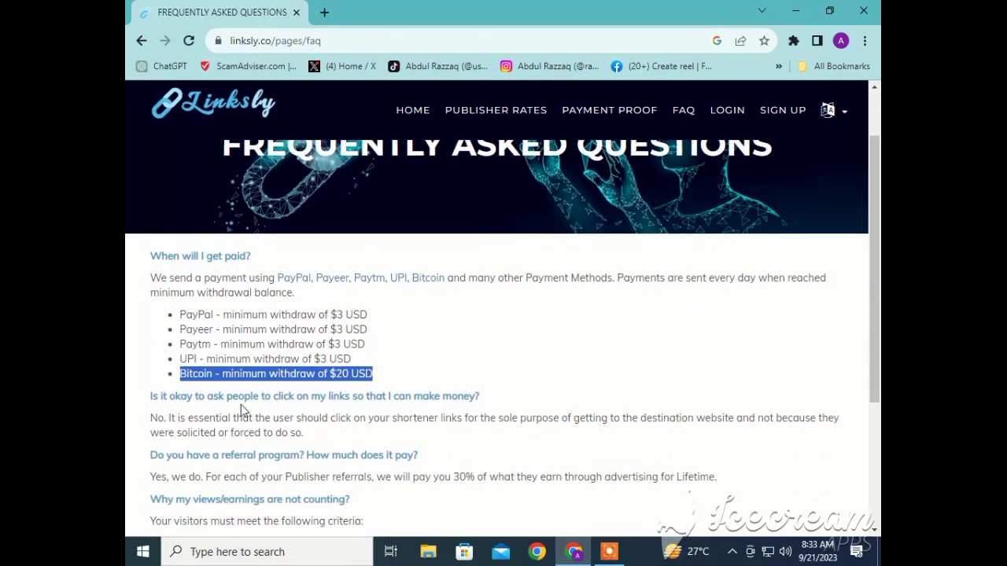
{"action": "scroll", "coordinate": [301, 404], "scroll_direction": "down", "scroll_amount": 1}
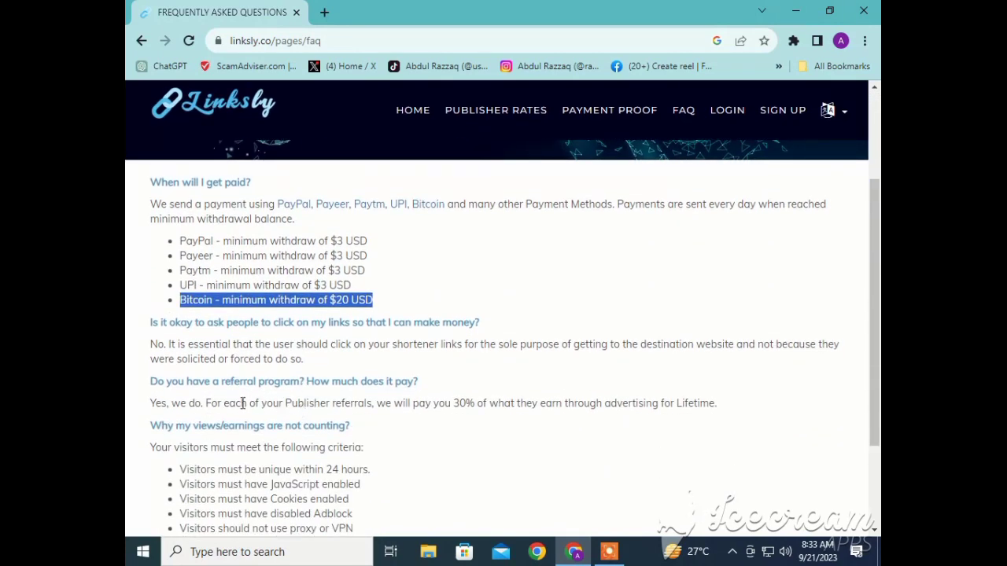
{"action": "scroll", "coordinate": [253, 401], "scroll_direction": "down", "scroll_amount": 1}
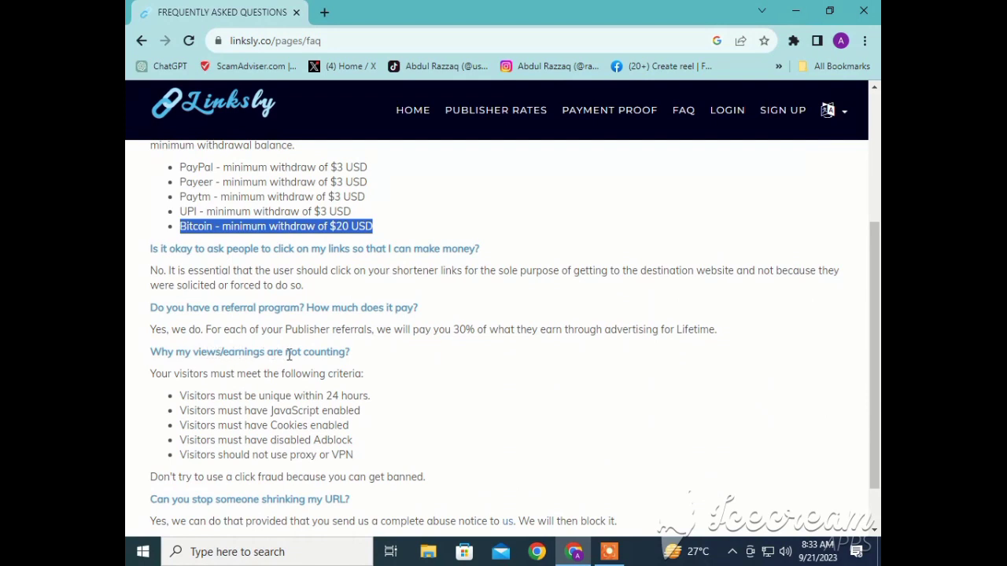
{"action": "scroll", "coordinate": [315, 358], "scroll_direction": "down", "scroll_amount": 1}
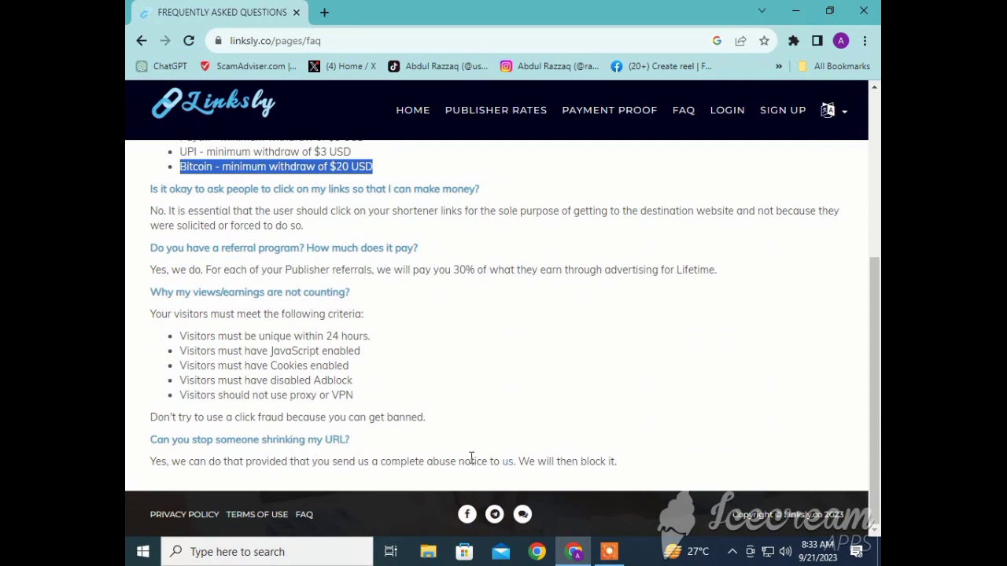
{"action": "scroll", "coordinate": [621, 441], "scroll_direction": "up", "scroll_amount": 4}
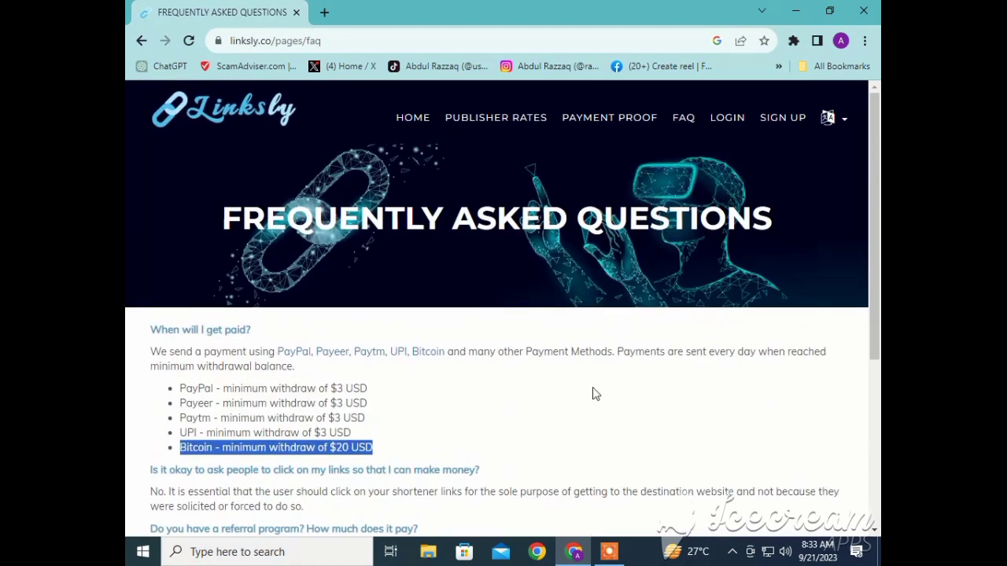
Step: Open the sign-up form and enter a username and the saved e-mail address
{"action": "left_click", "coordinate": [779, 118]}
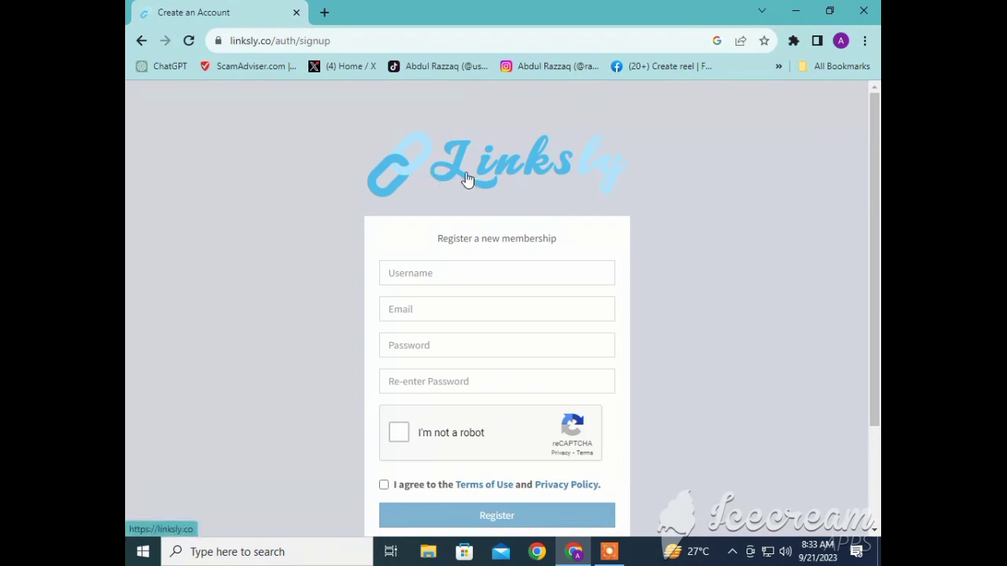
{"action": "left_click", "coordinate": [451, 269]}
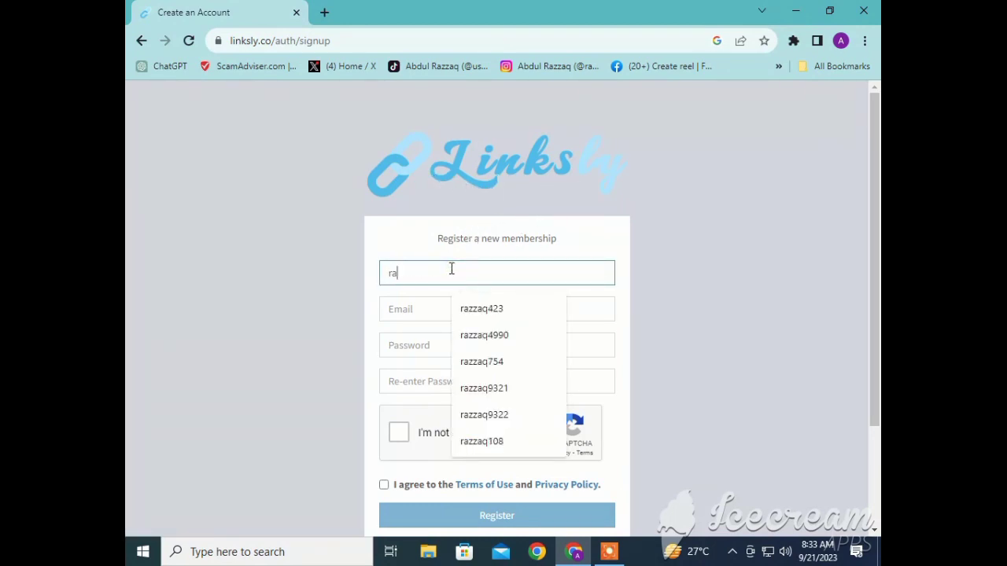
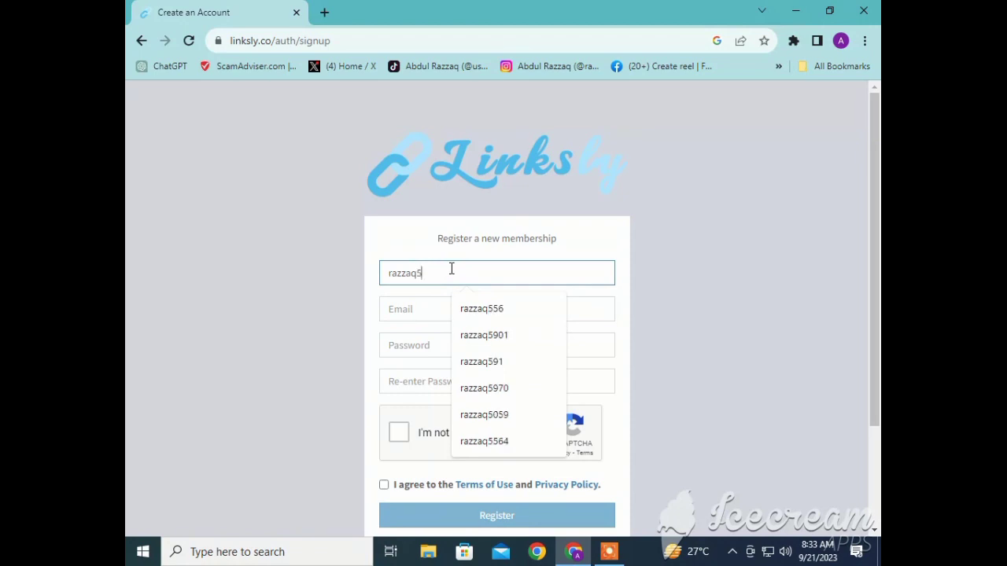
{"action": "type", "text": "890"}
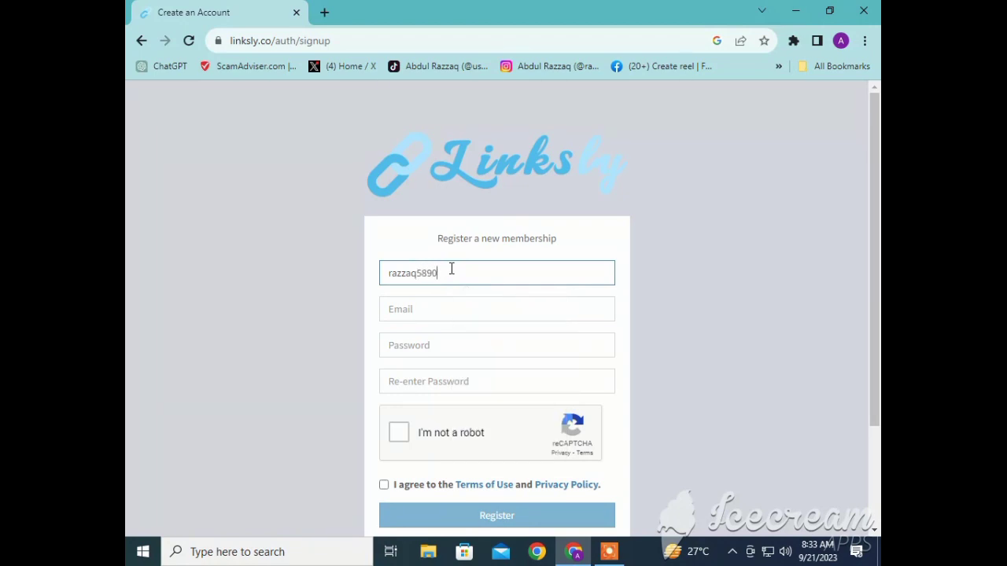
{"action": "left_click", "coordinate": [450, 307]}
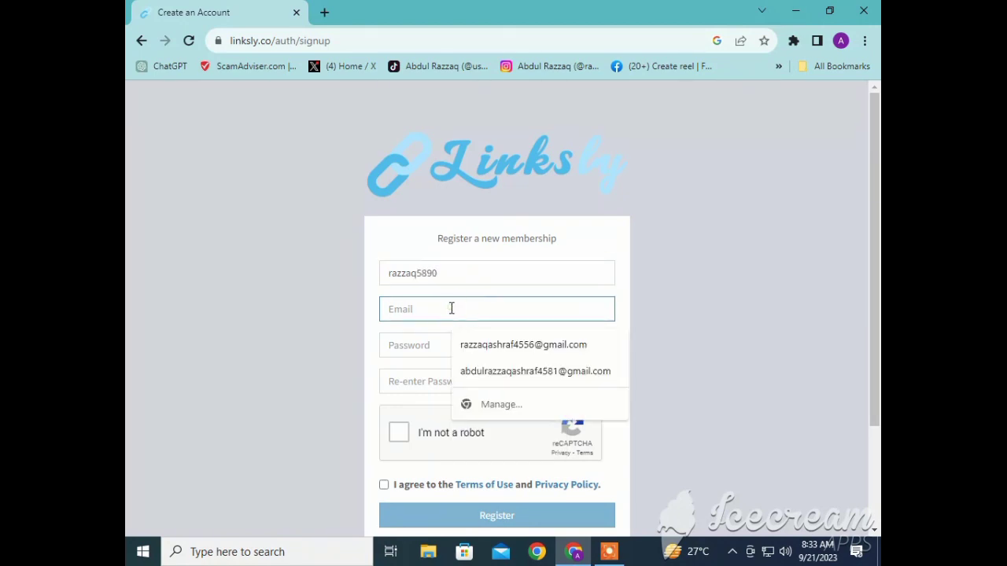
{"action": "left_click", "coordinate": [473, 346]}
Step: Enter and confirm the account password, pass reCAPTCHA, accept the terms, and register
{"action": "left_click", "coordinate": [438, 346]}
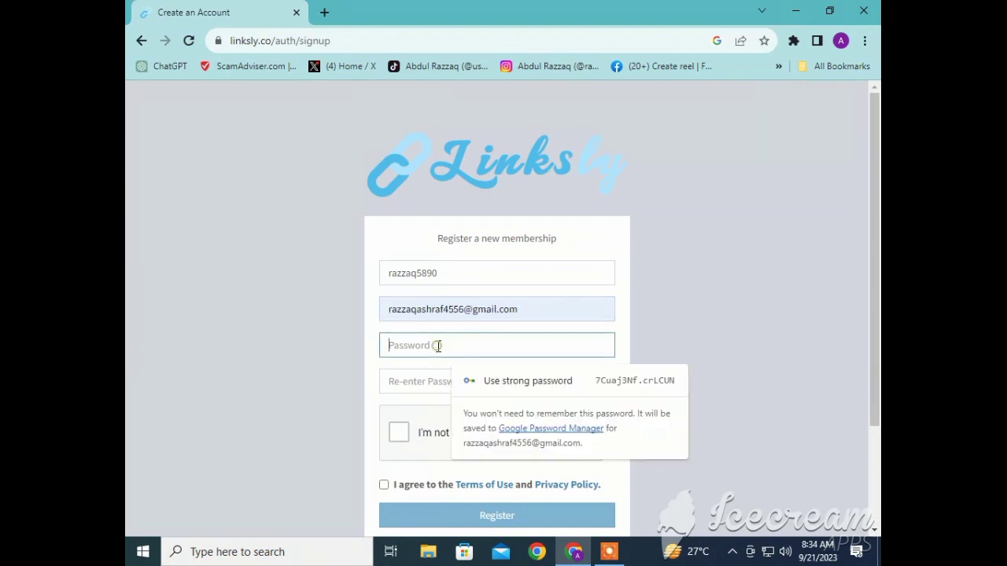
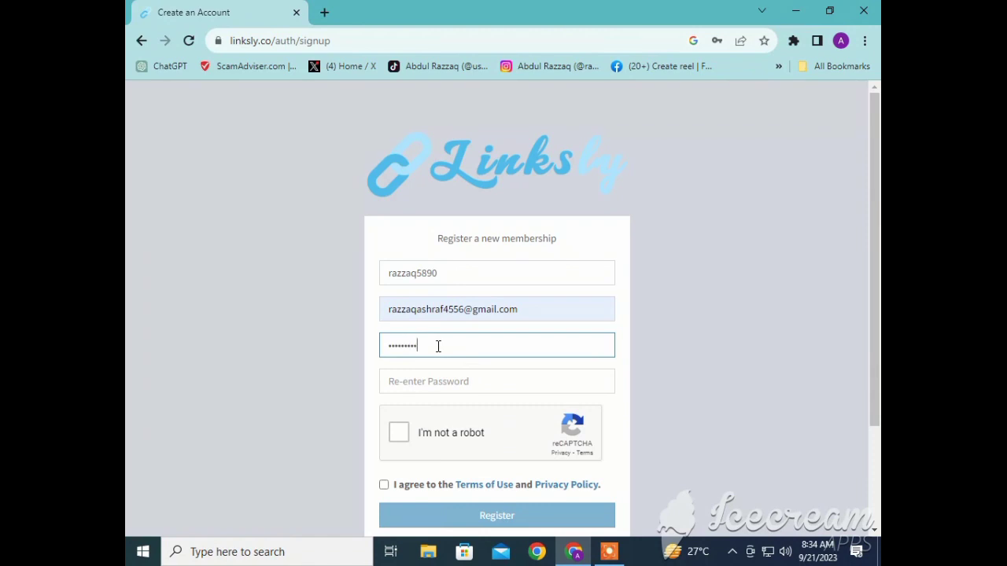
{"action": "left_click", "coordinate": [438, 381]}
{"action": "type", "text": "r"}
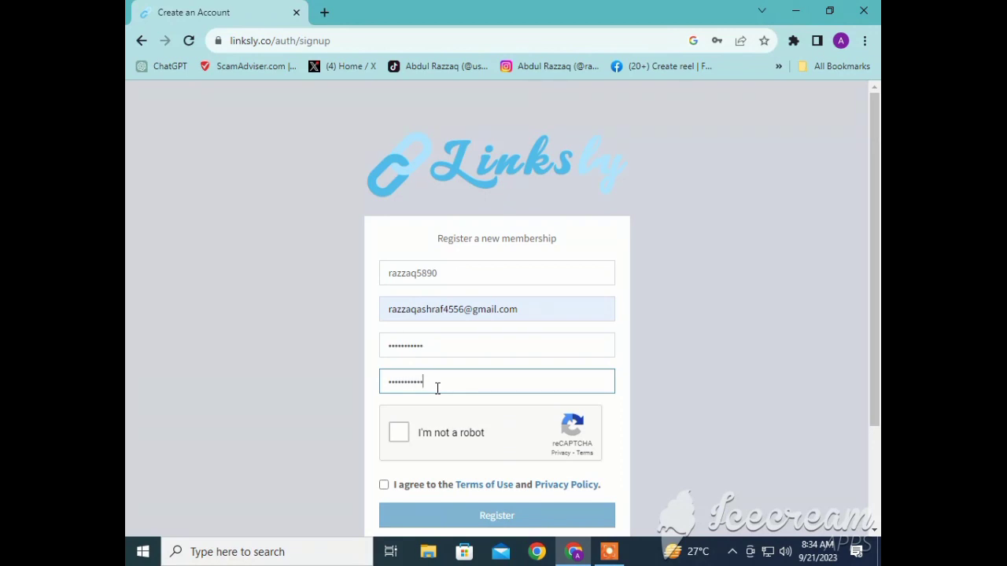
{"action": "left_click", "coordinate": [399, 435]}
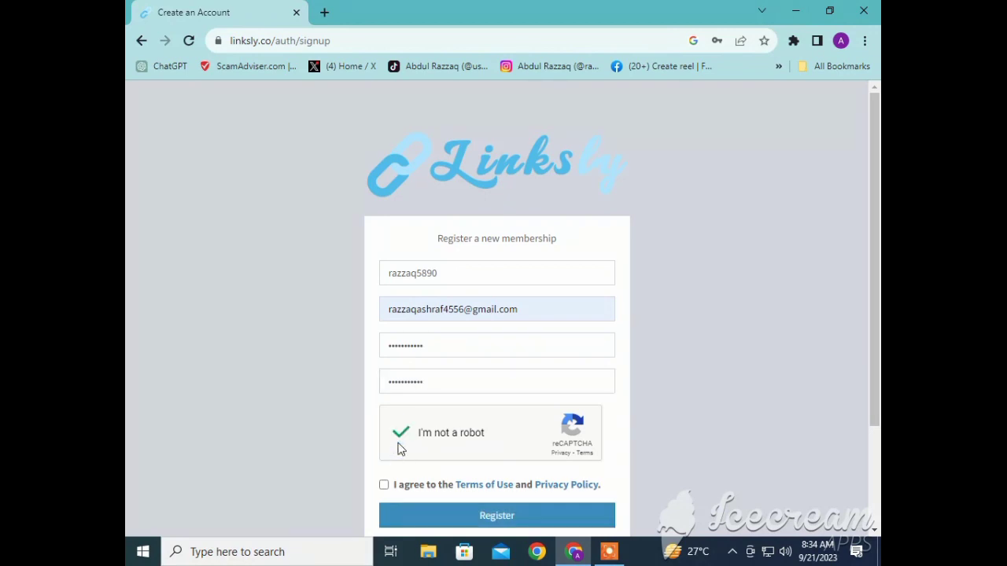
{"action": "double_click", "coordinate": [434, 344]}
{"action": "key", "text": "BackSpace"}
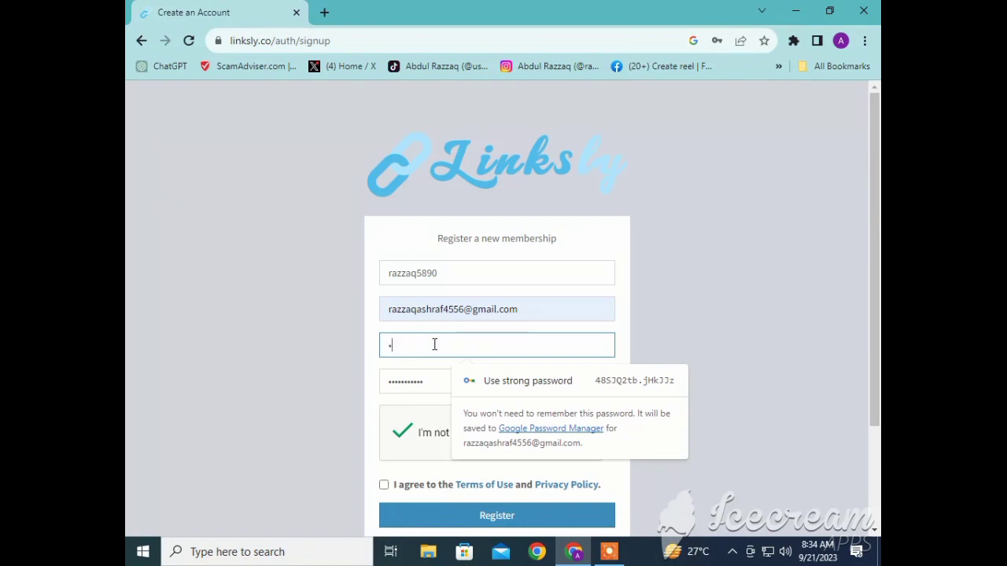
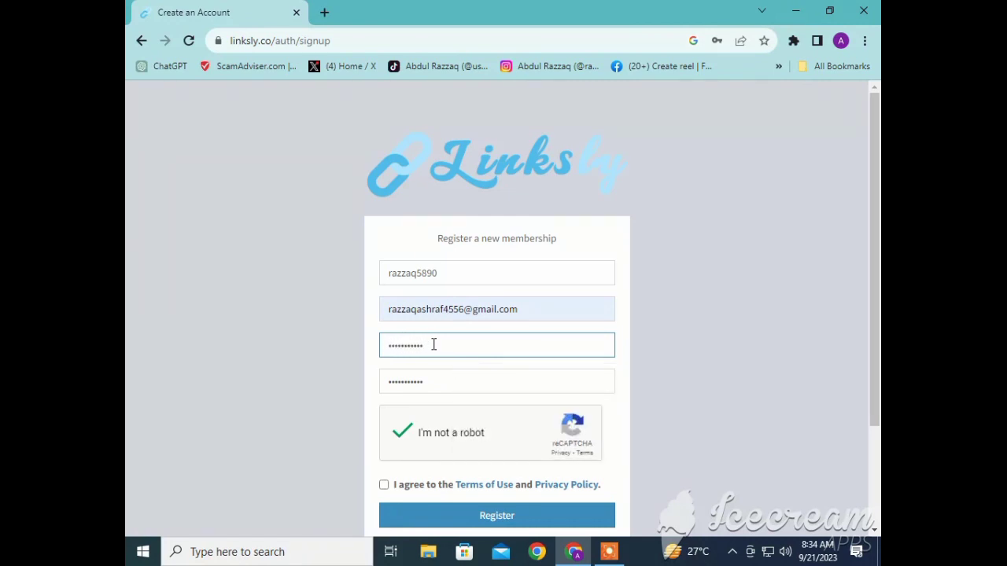
{"action": "left_click", "coordinate": [383, 485]}
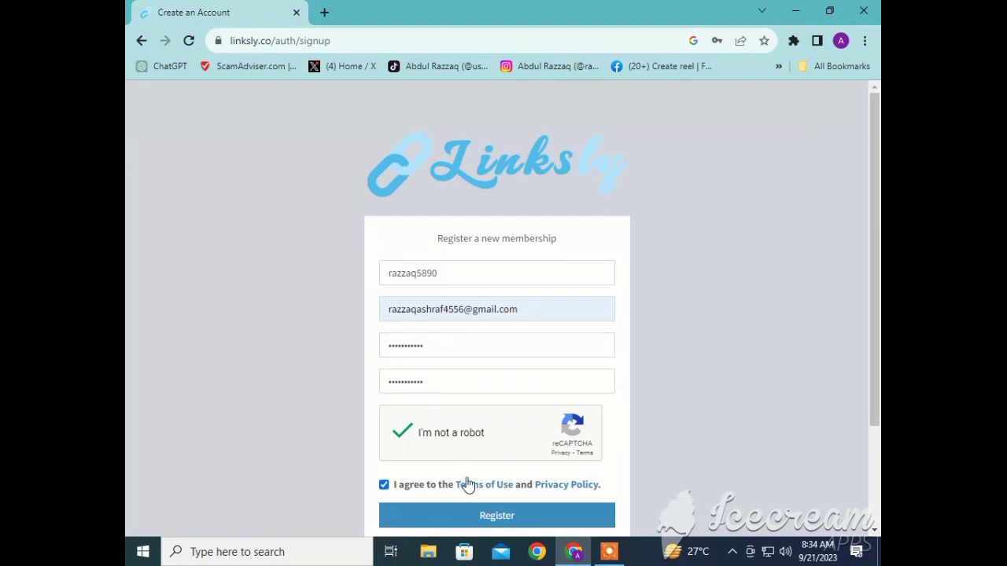
{"action": "left_click", "coordinate": [495, 520]}
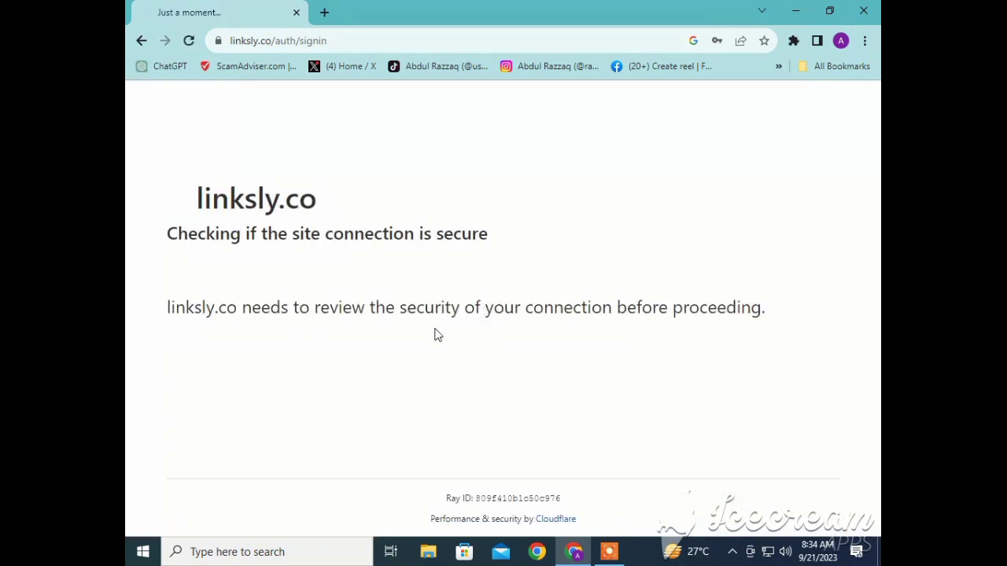
Step: Sign in with the saved username and password, ticking Remember me and reCAPTCHA
{"action": "triple_click", "coordinate": [220, 202]}
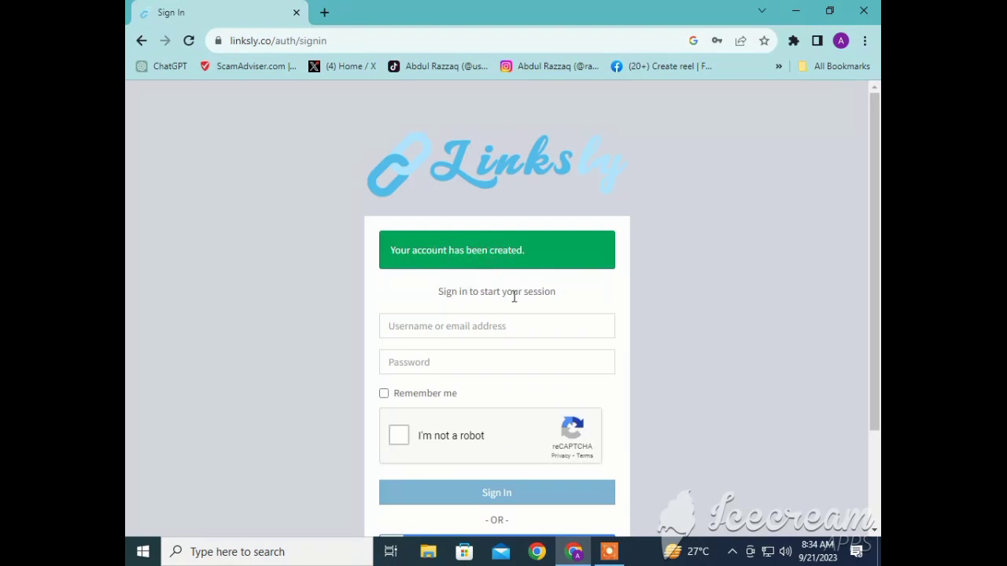
{"action": "left_click", "coordinate": [459, 326]}
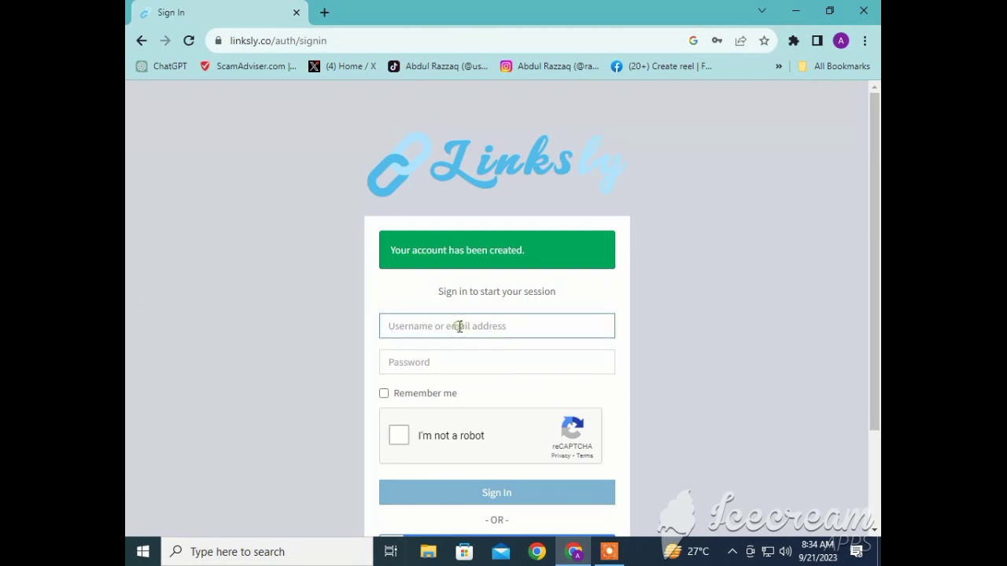
{"action": "type", "text": "ra"}
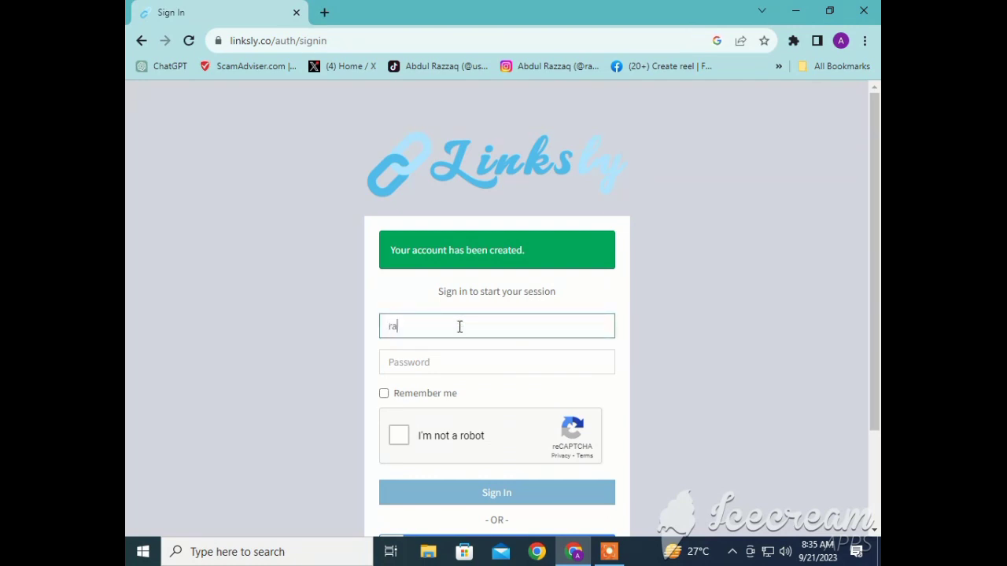
{"action": "type", "text": "zzaq5890"}
{"action": "key", "text": "BackSpace"}
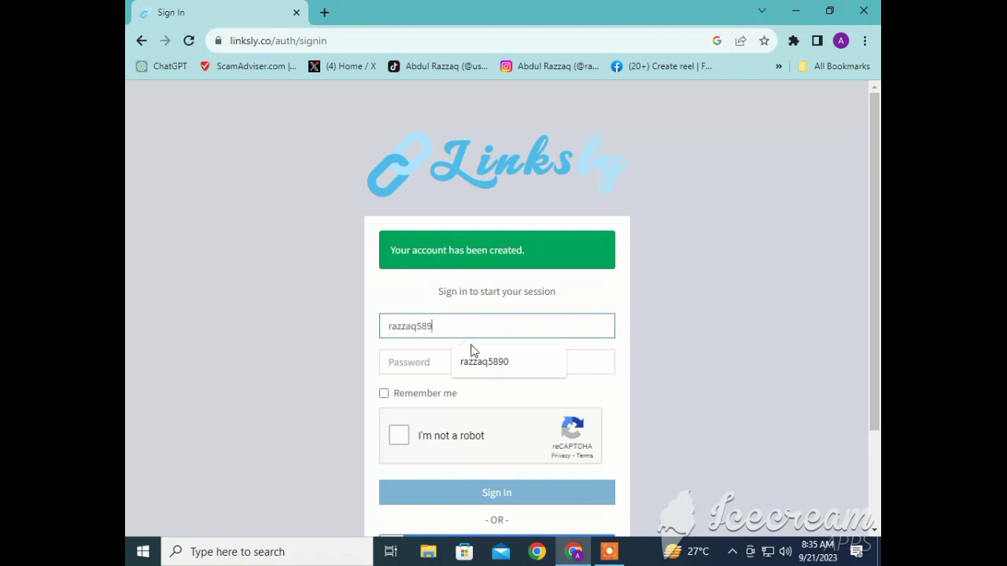
{"action": "left_click", "coordinate": [477, 361]}
{"action": "left_click", "coordinate": [430, 368]}
{"action": "type", "text": "•"}
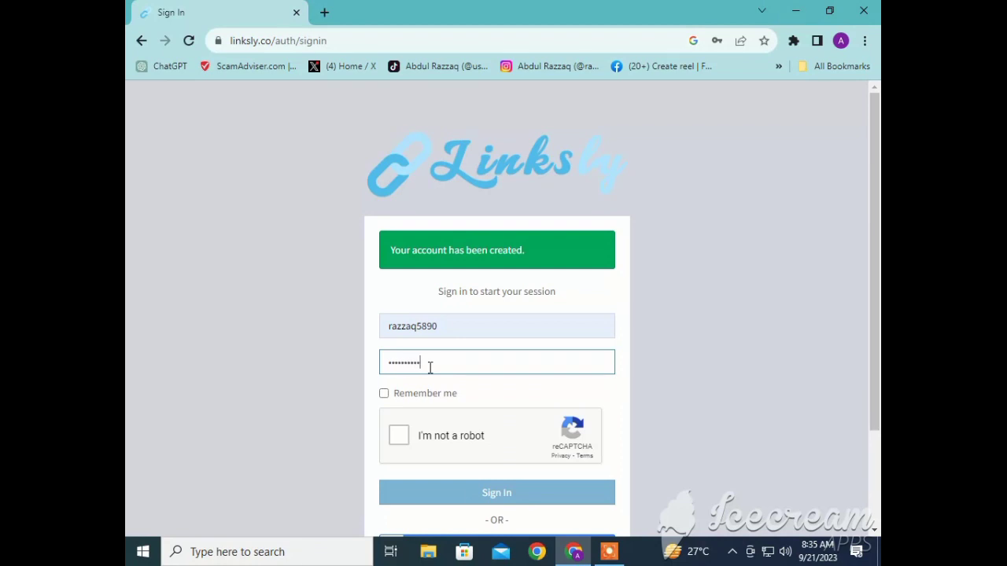
{"action": "left_click", "coordinate": [385, 393]}
{"action": "left_click", "coordinate": [406, 439]}
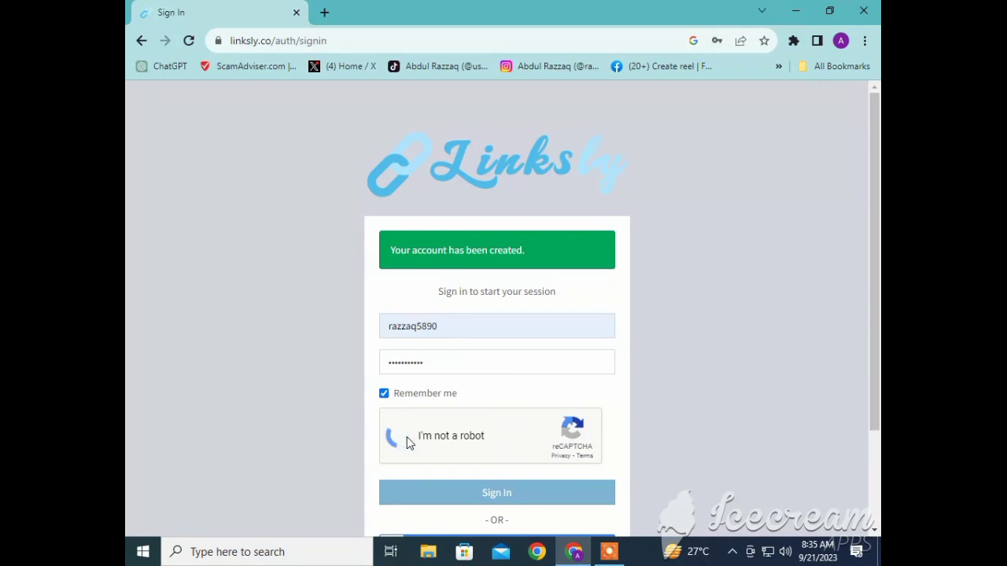
{"action": "left_click", "coordinate": [505, 496]}
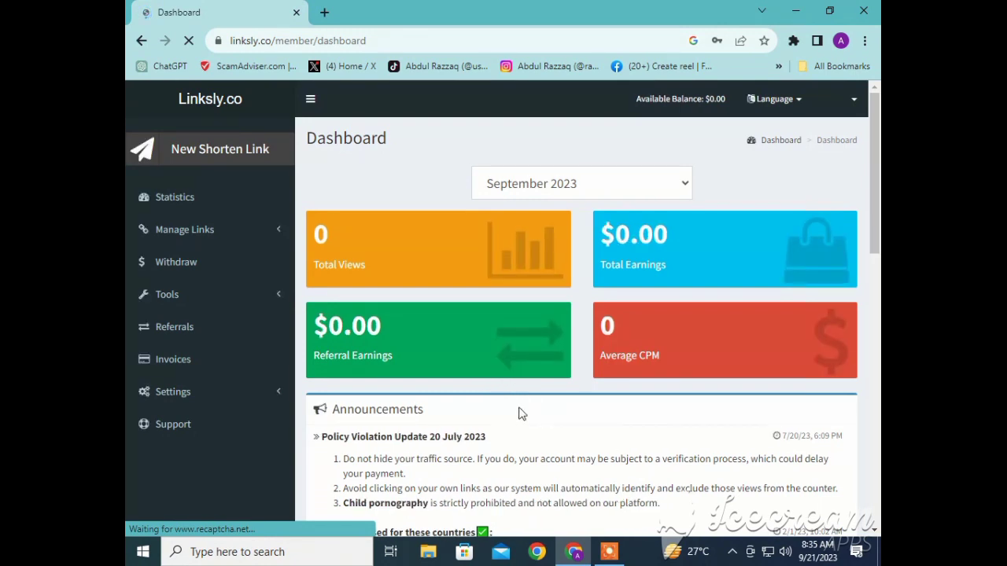
Step: Set the browser zoom to 90% for the Linksly dashboard
{"action": "left_click", "coordinate": [864, 44]}
{"action": "left_click", "coordinate": [766, 213]}
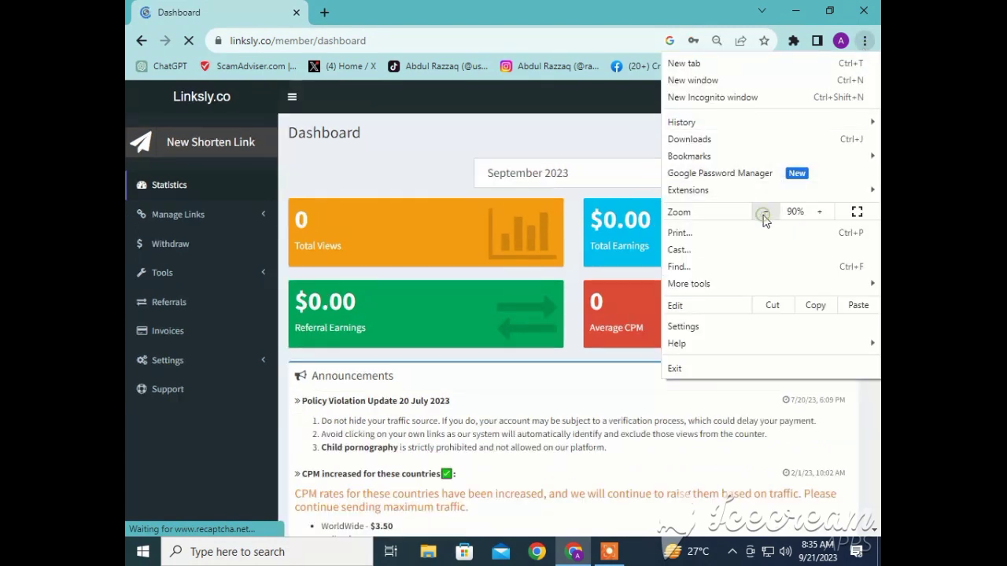
{"action": "left_click", "coordinate": [360, 171]}
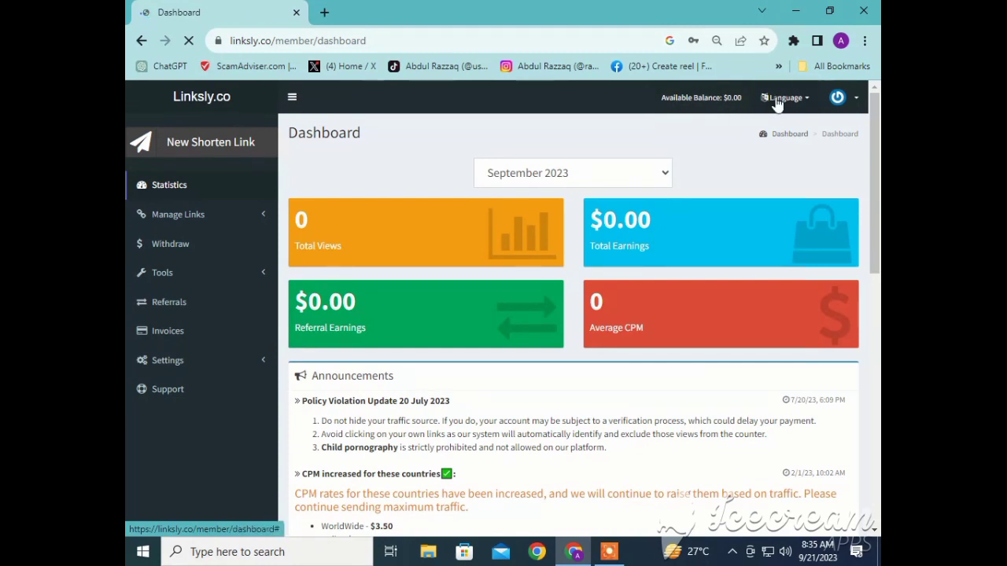
Step: Glance at the account details panel, then save the login password in Chrome
{"action": "left_click", "coordinate": [856, 100]}
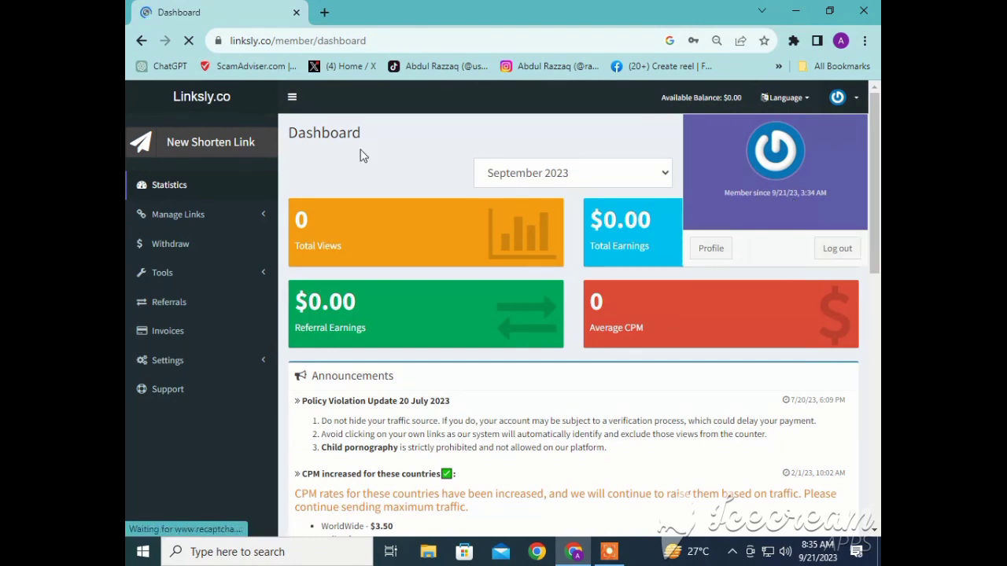
{"action": "left_click", "coordinate": [338, 161]}
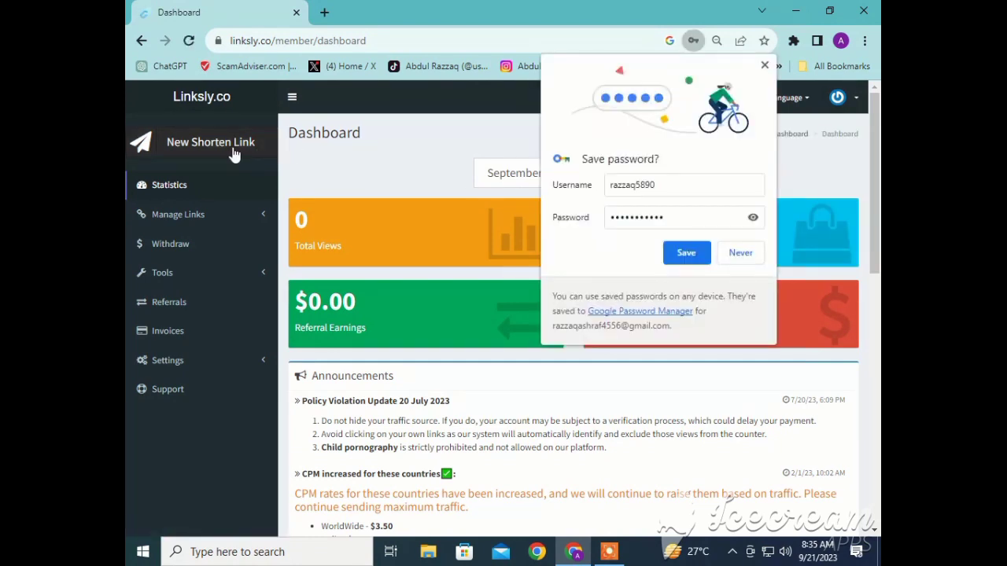
{"action": "left_click", "coordinate": [683, 256]}
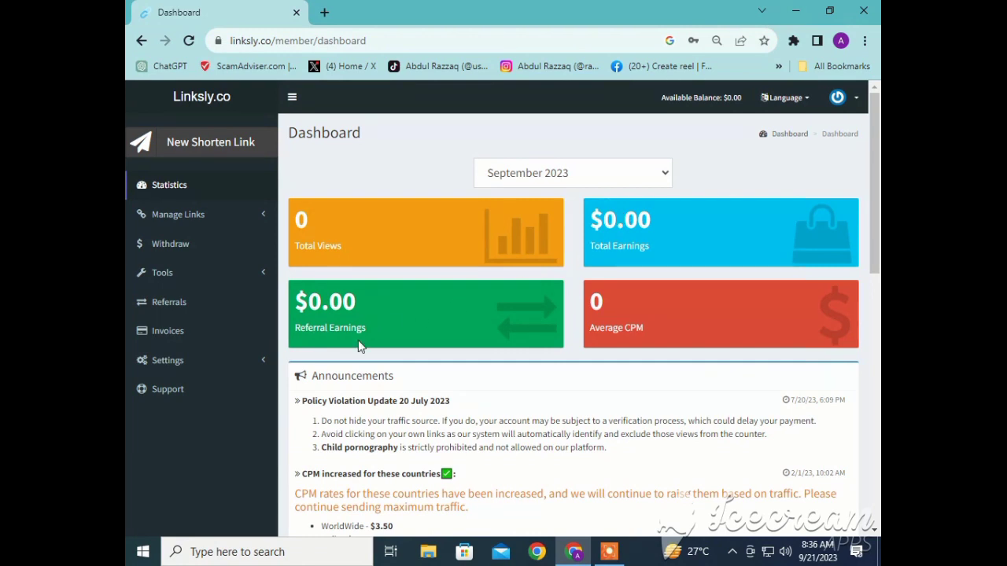
Step: Review the Policy Violation Update, WorldWide $3.50 CPM rate and daily statistics, then expand Manage Links
{"action": "scroll", "coordinate": [396, 268], "scroll_direction": "down", "scroll_amount": 2}
{"action": "triple_click", "coordinate": [420, 271]}
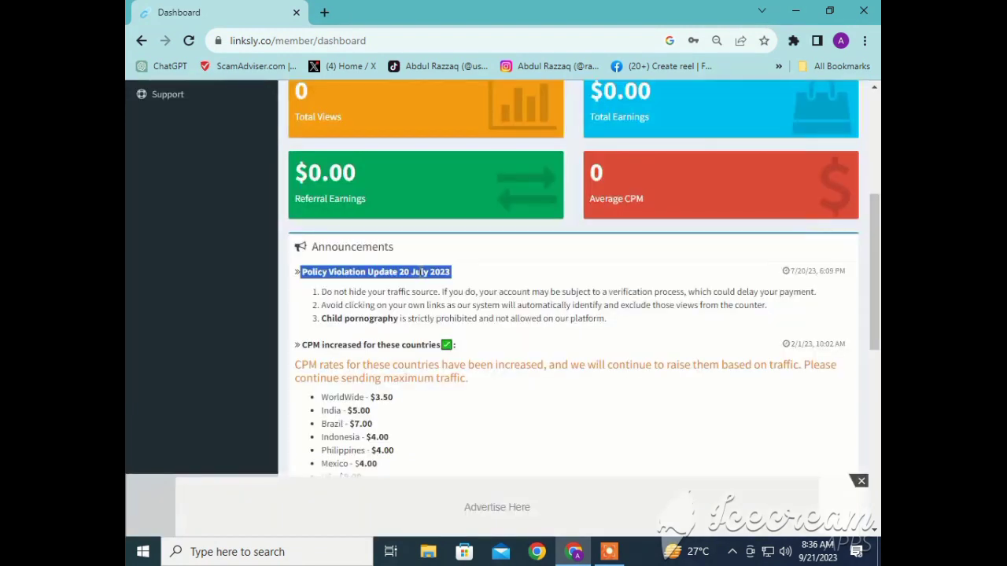
{"action": "left_click", "coordinate": [485, 273]}
{"action": "scroll", "coordinate": [485, 273], "scroll_direction": "down", "scroll_amount": 1}
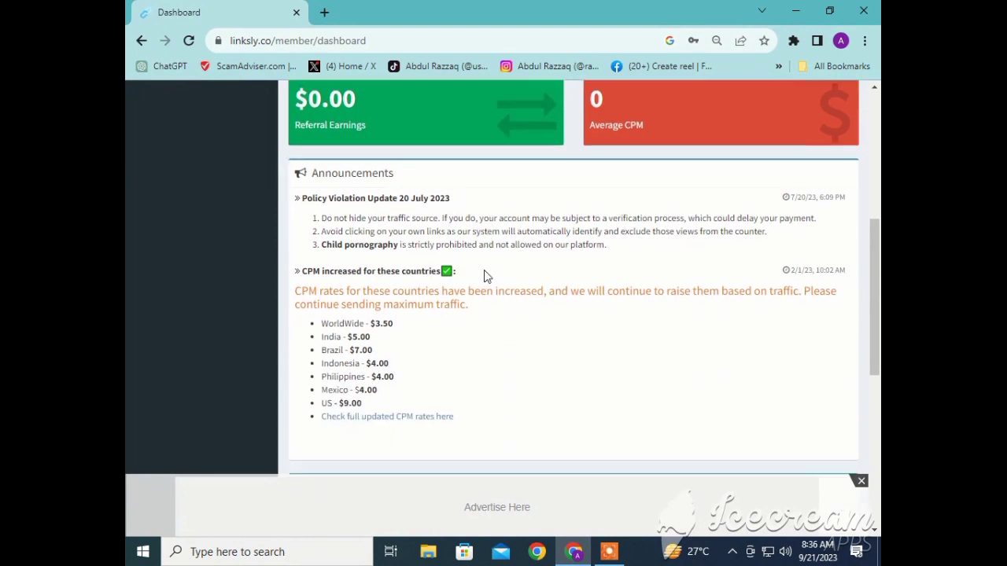
{"action": "right_click", "coordinate": [334, 268]}
{"action": "left_click", "coordinate": [301, 270]}
{"action": "triple_click", "coordinate": [381, 326]}
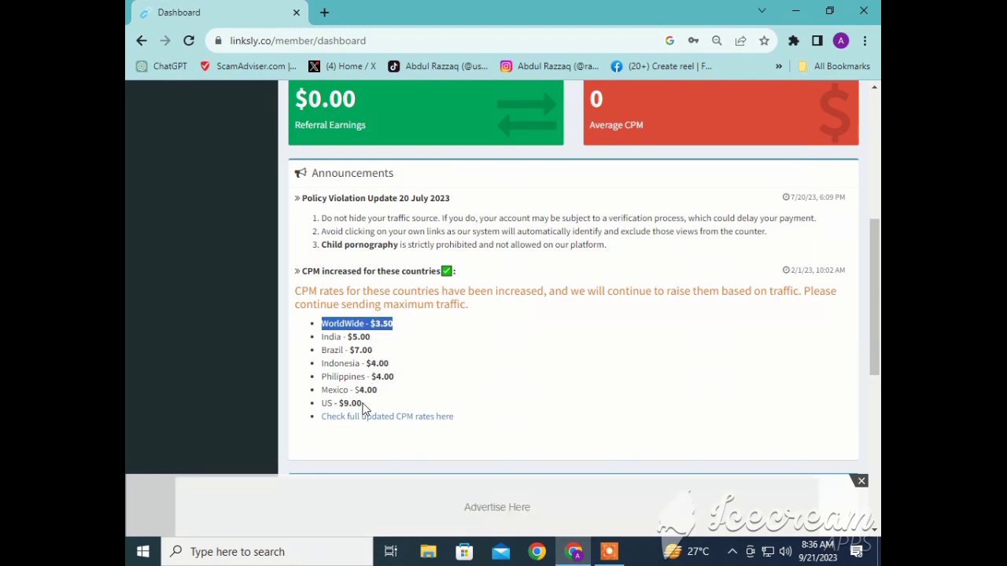
{"action": "left_click", "coordinate": [445, 379]}
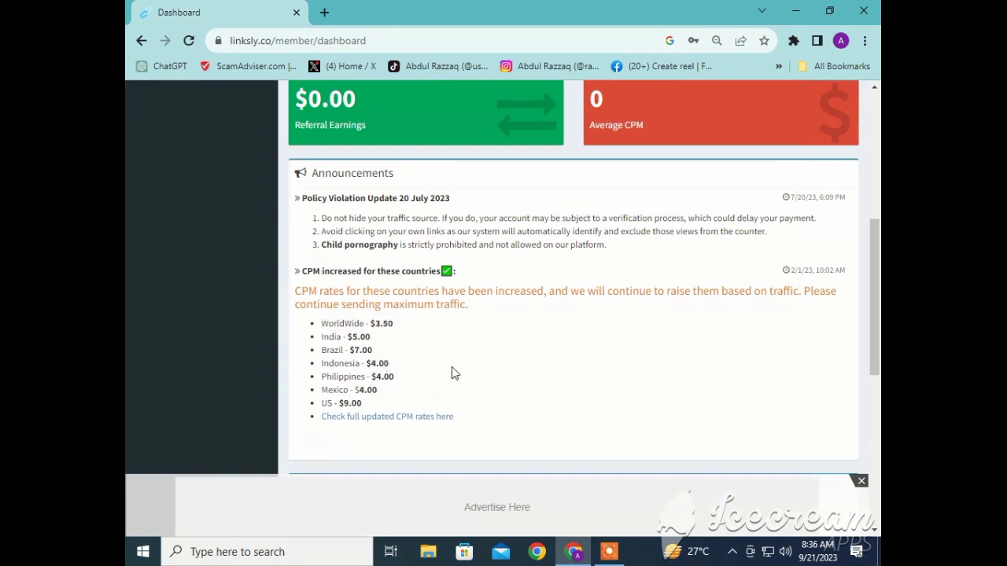
{"action": "scroll", "coordinate": [494, 362], "scroll_direction": "down", "scroll_amount": 1}
{"action": "scroll", "coordinate": [420, 351], "scroll_direction": "down", "scroll_amount": 5}
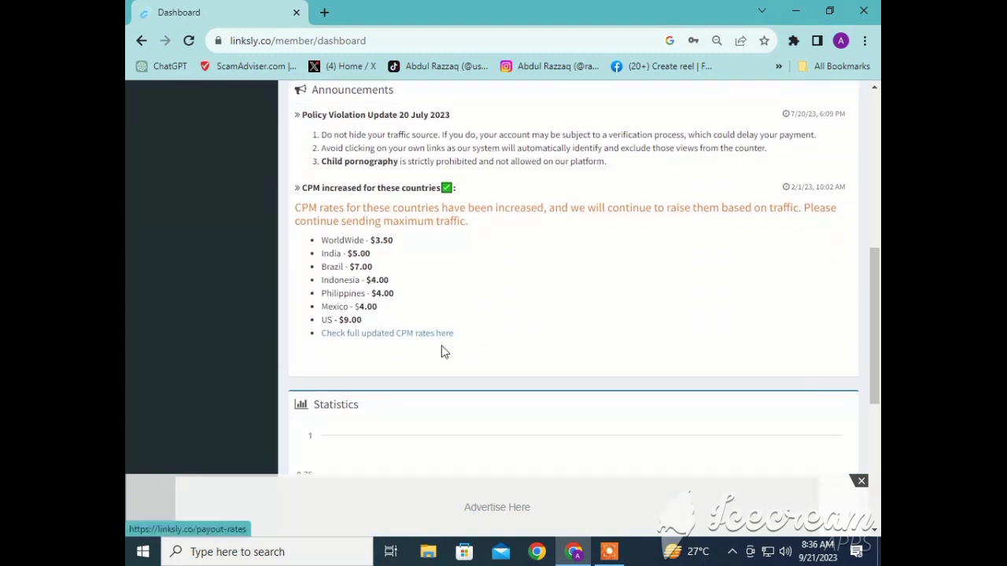
{"action": "scroll", "coordinate": [488, 315], "scroll_direction": "down", "scroll_amount": 7}
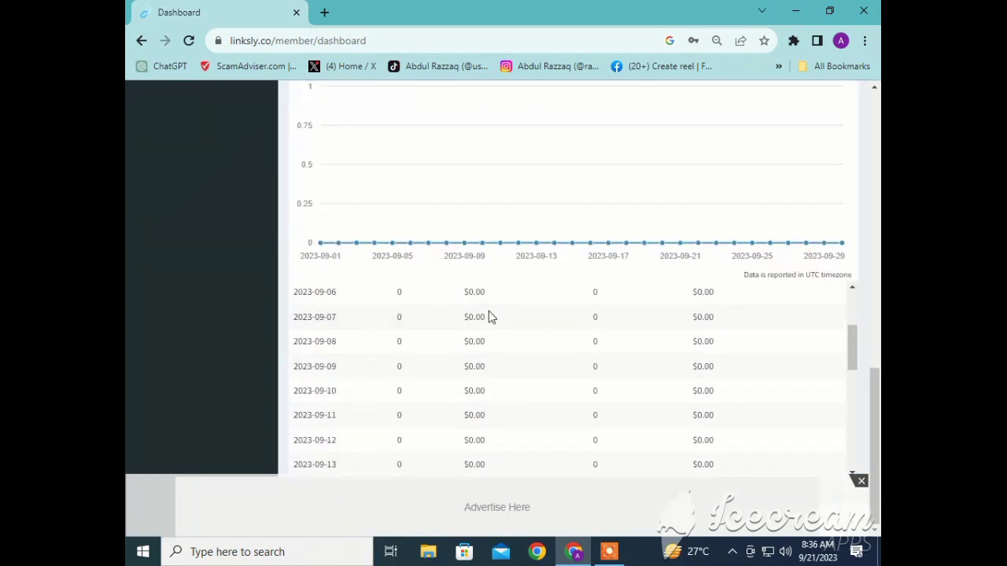
{"action": "scroll", "coordinate": [318, 241], "scroll_direction": "up", "scroll_amount": 8}
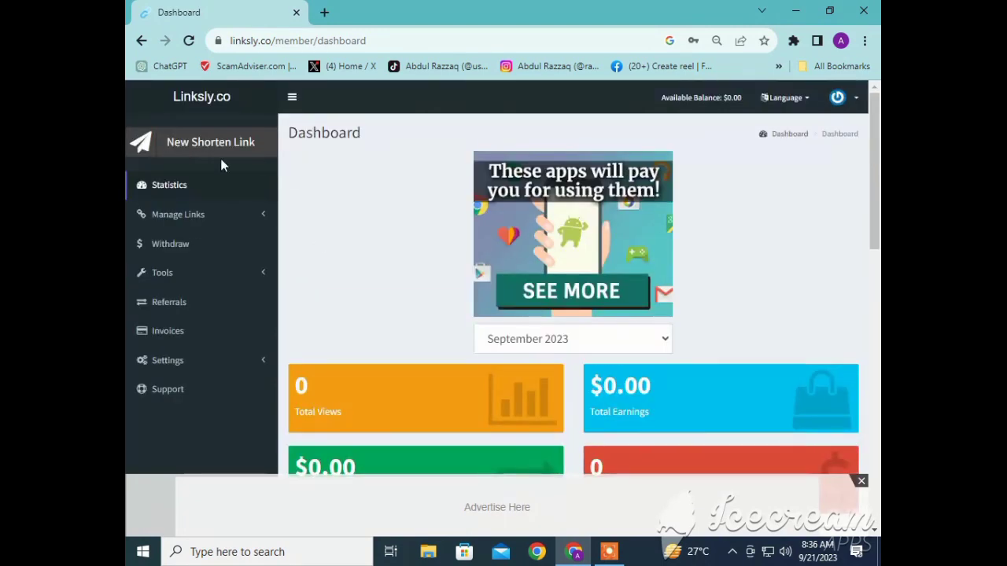
{"action": "left_click", "coordinate": [210, 223]}
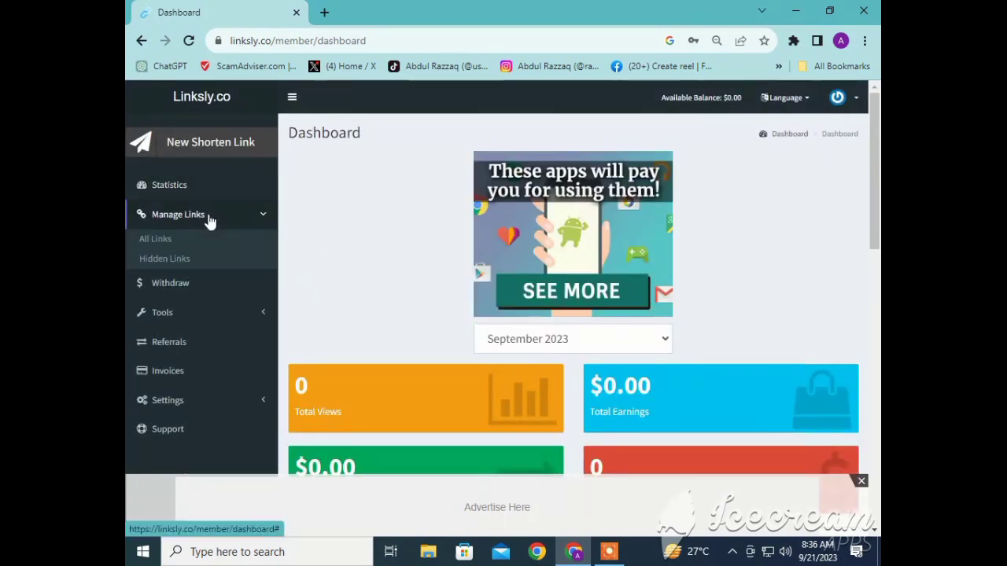
Step: Open Withdraw Funds, close the ad banner, and review the $0.00 balances and payout instructions
{"action": "left_click", "coordinate": [176, 290]}
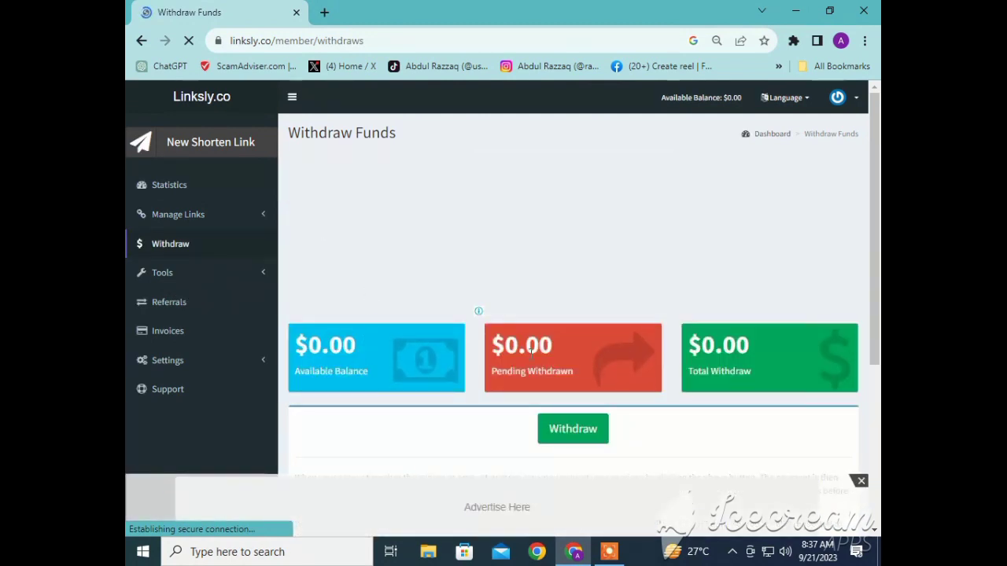
{"action": "scroll", "coordinate": [818, 448], "scroll_direction": "down", "scroll_amount": 1}
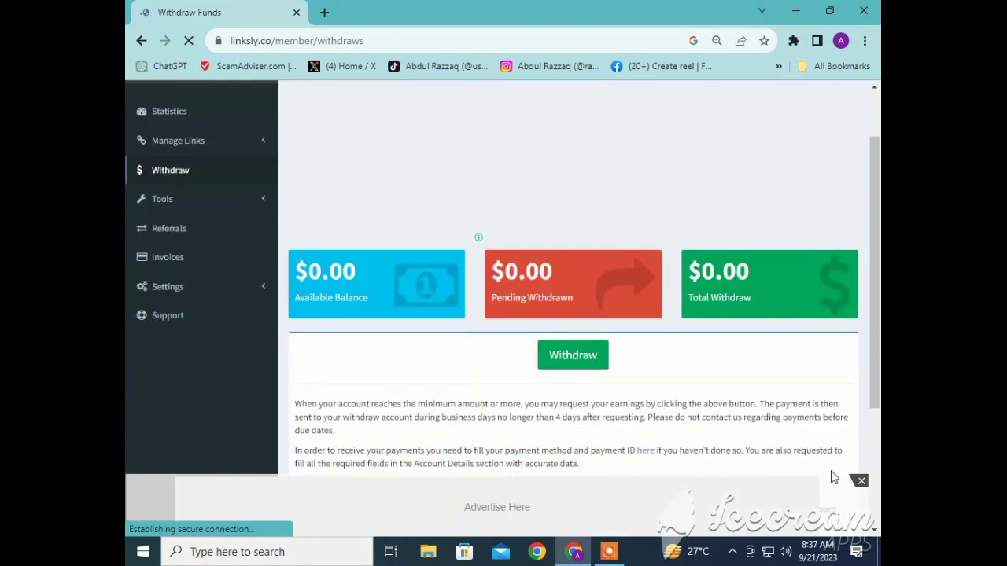
{"action": "left_click", "coordinate": [862, 482]}
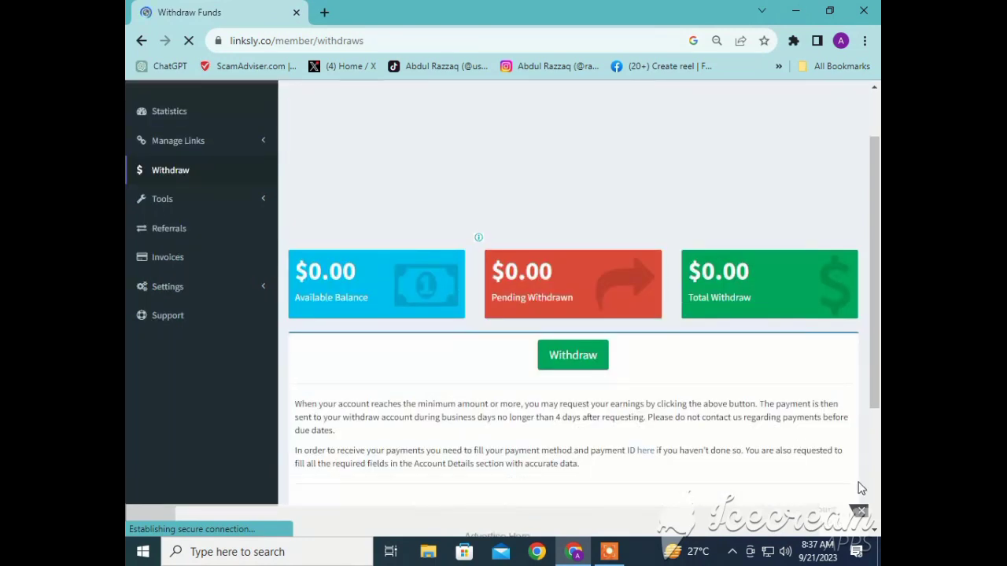
{"action": "scroll", "coordinate": [552, 366], "scroll_direction": "down", "scroll_amount": 1}
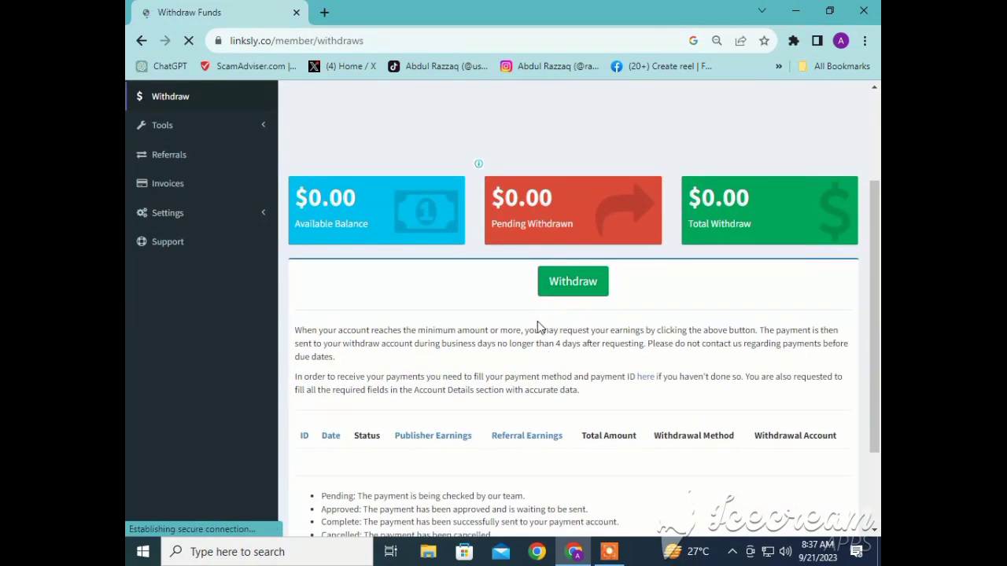
{"action": "scroll", "coordinate": [511, 329], "scroll_direction": "down", "scroll_amount": 2}
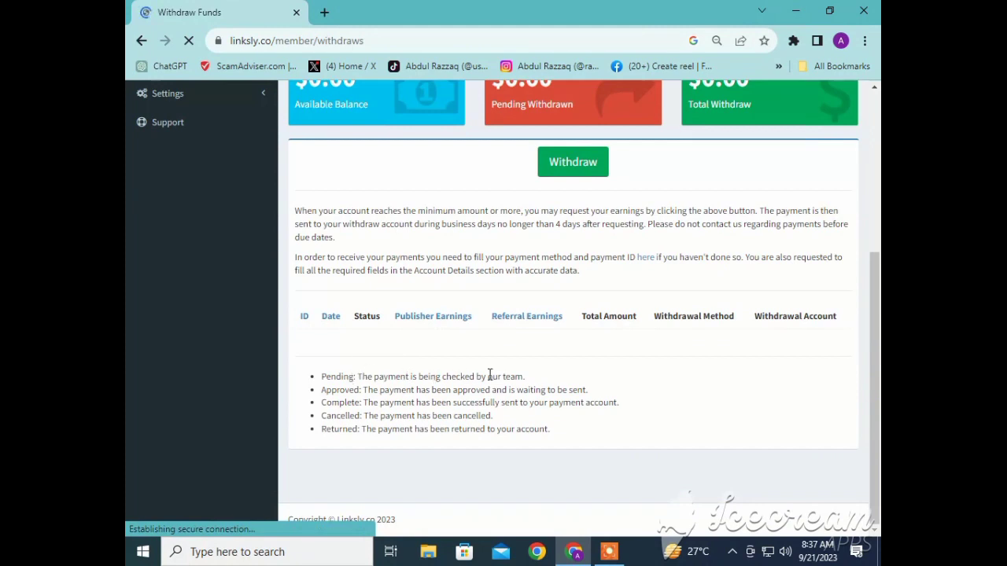
{"action": "scroll", "coordinate": [439, 406], "scroll_direction": "up", "scroll_amount": 3}
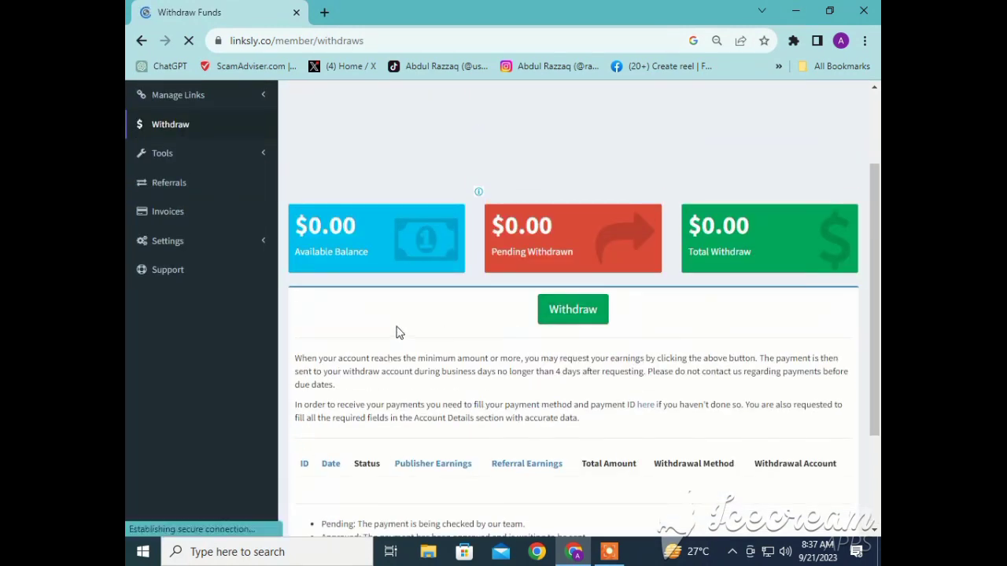
{"action": "scroll", "coordinate": [400, 333], "scroll_direction": "up", "scroll_amount": 2}
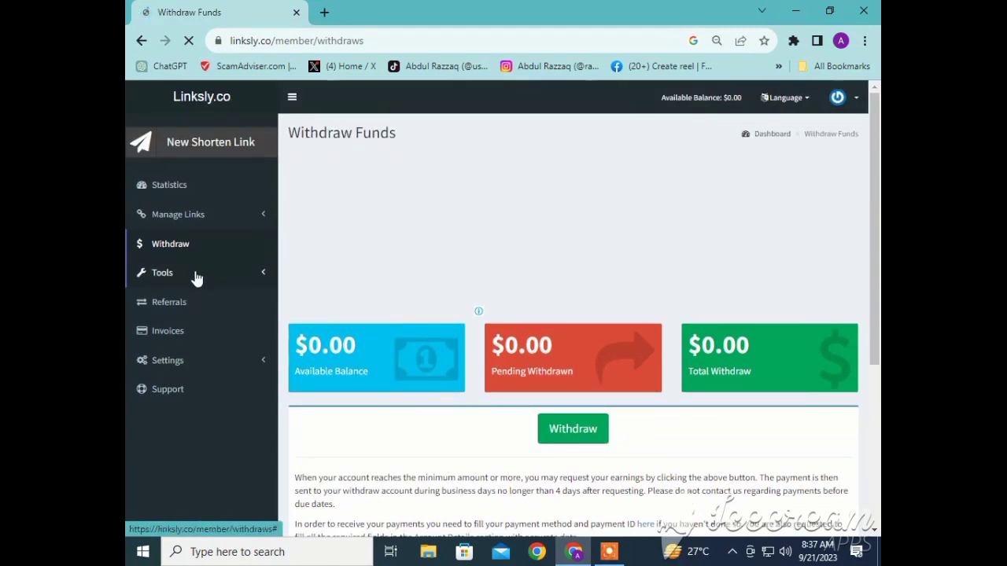
Step: Open the Referrals page and check the 10% referral share and referral URL
{"action": "left_click", "coordinate": [224, 276]}
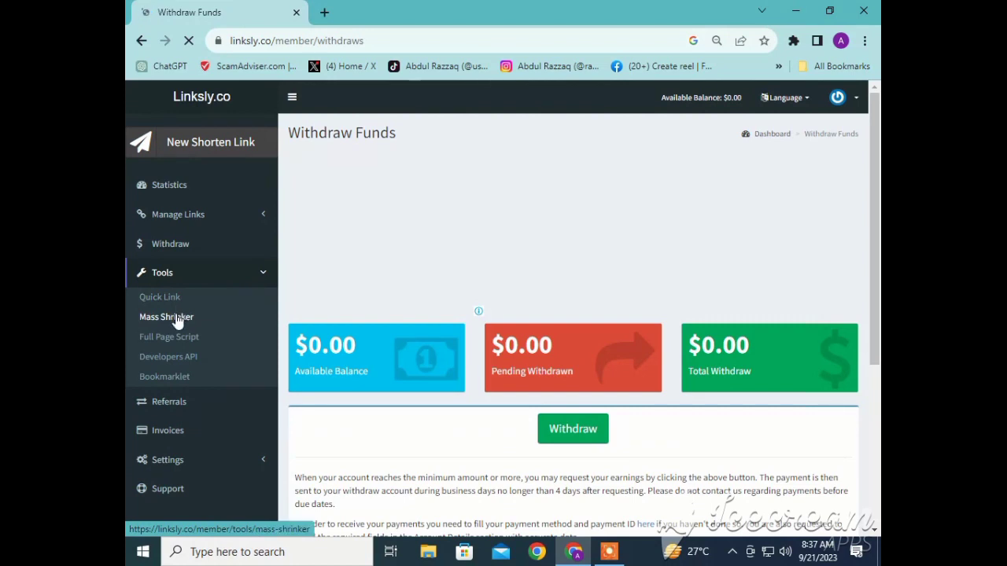
{"action": "left_click", "coordinate": [169, 402]}
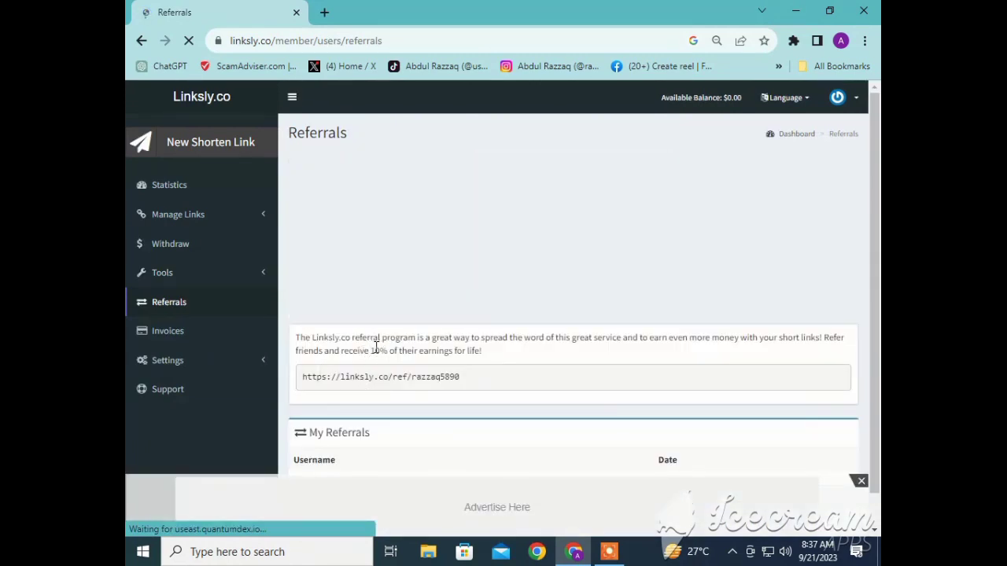
{"action": "double_click", "coordinate": [376, 349]}
{"action": "triple_click", "coordinate": [401, 379]}
{"action": "left_click", "coordinate": [488, 383]}
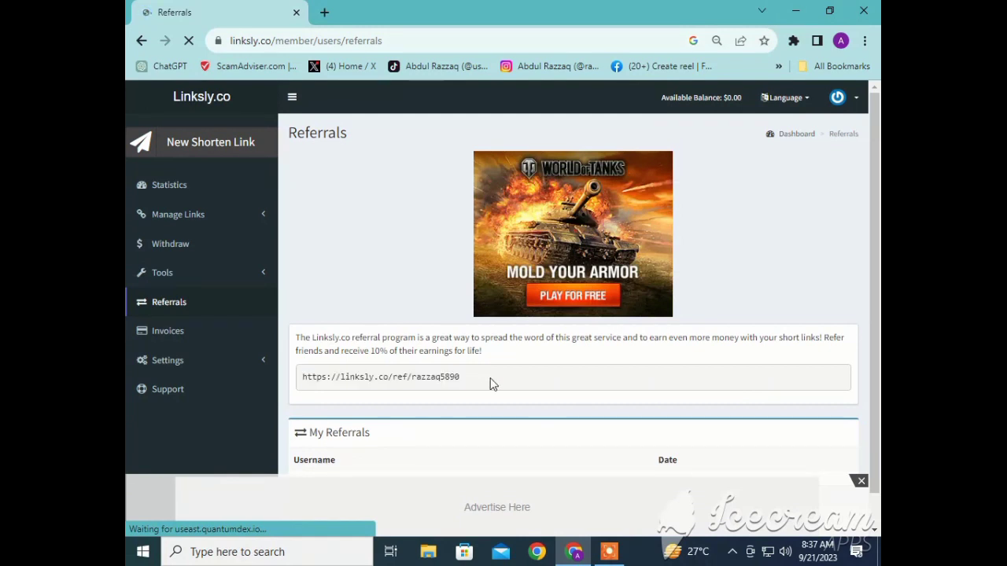
Step: View the empty Manage Invoices page and expand the Settings options
{"action": "scroll", "coordinate": [418, 370], "scroll_direction": "down", "scroll_amount": 2}
{"action": "left_click", "coordinate": [216, 295]}
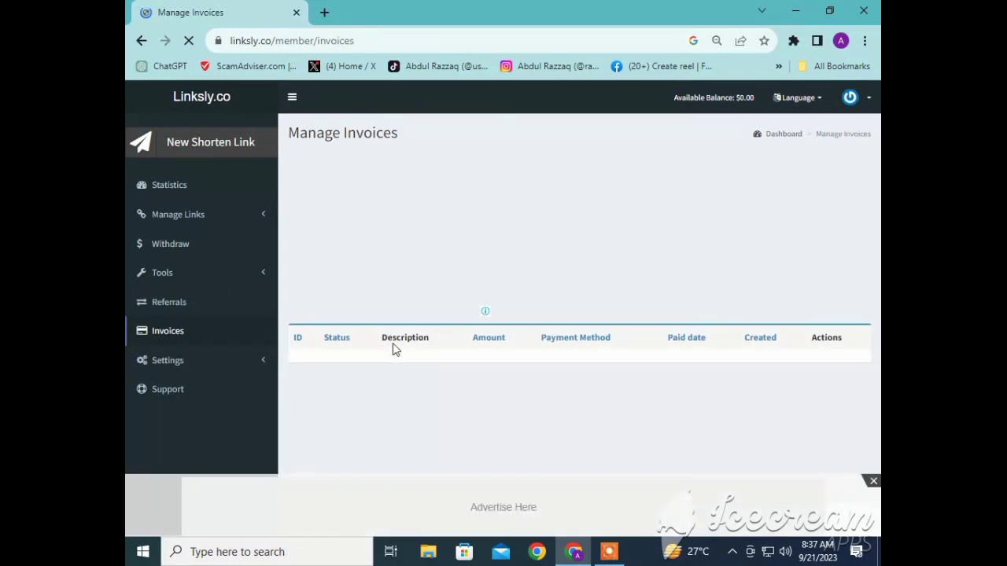
{"action": "left_click", "coordinate": [247, 359]}
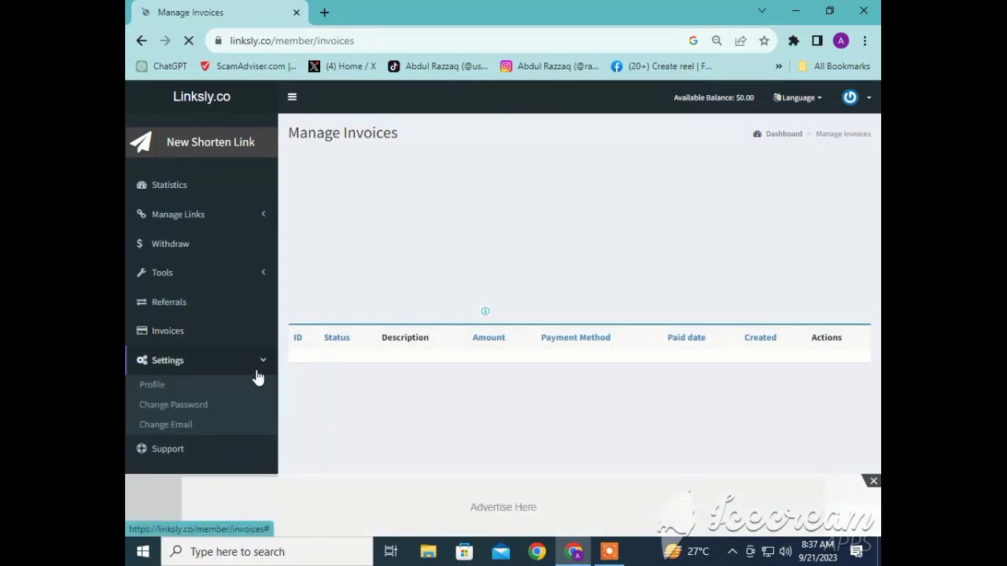
Step: Open Profile and autofill the billing address from the saved address, including the State field
{"action": "left_click", "coordinate": [153, 390]}
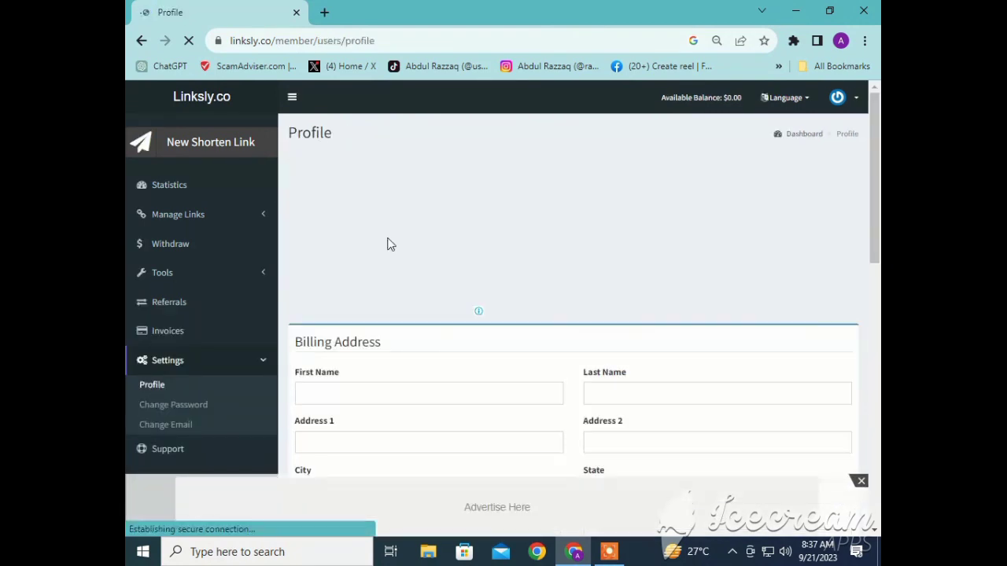
{"action": "scroll", "coordinate": [382, 244], "scroll_direction": "down", "scroll_amount": 3}
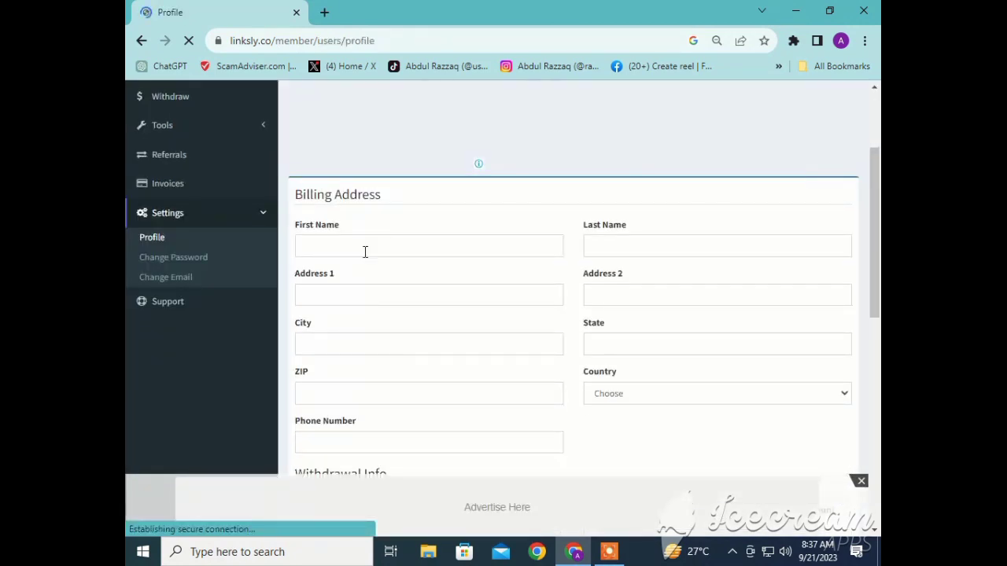
{"action": "left_click", "coordinate": [359, 247]}
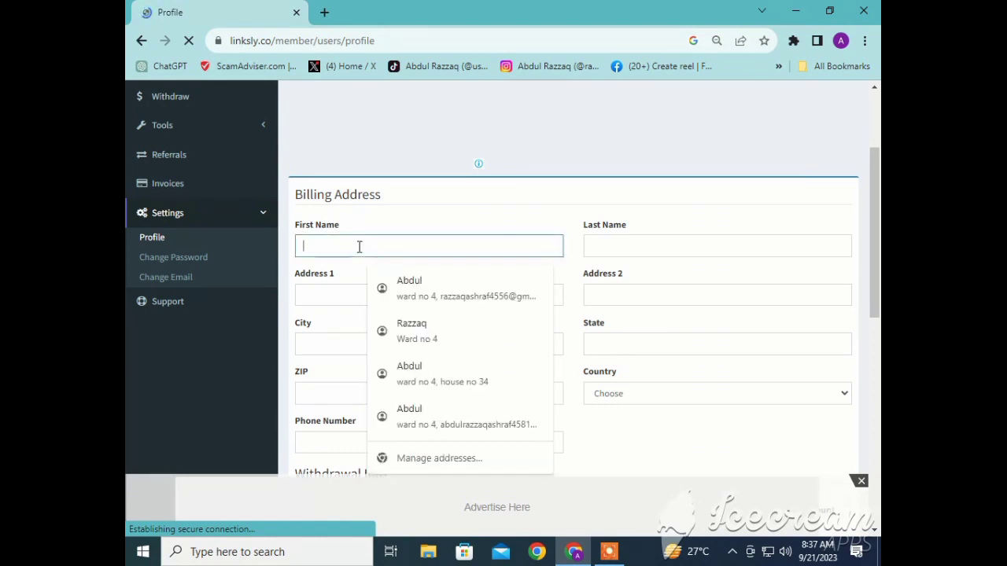
{"action": "left_click", "coordinate": [402, 287]}
{"action": "left_click", "coordinate": [403, 204]}
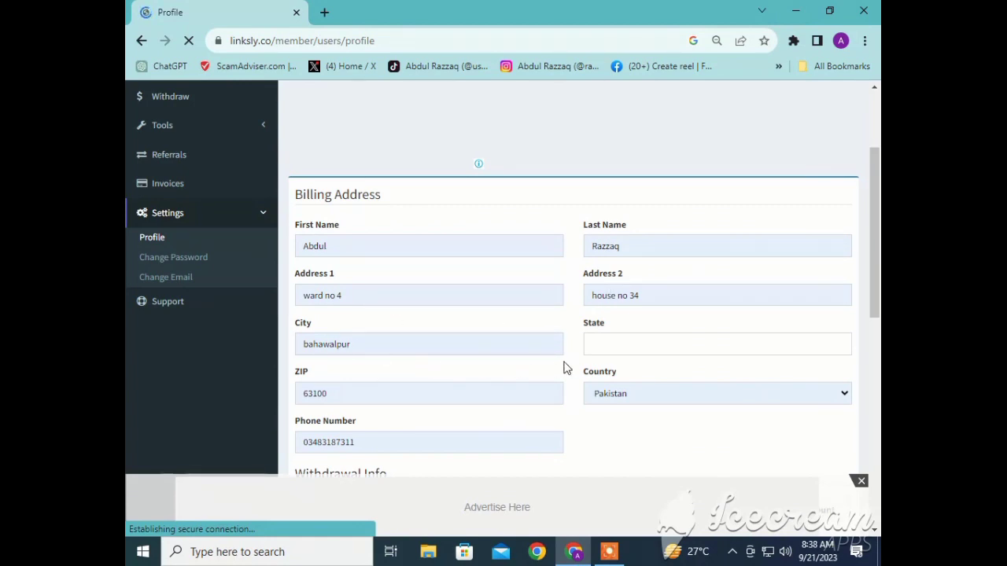
{"action": "left_click", "coordinate": [617, 340]}
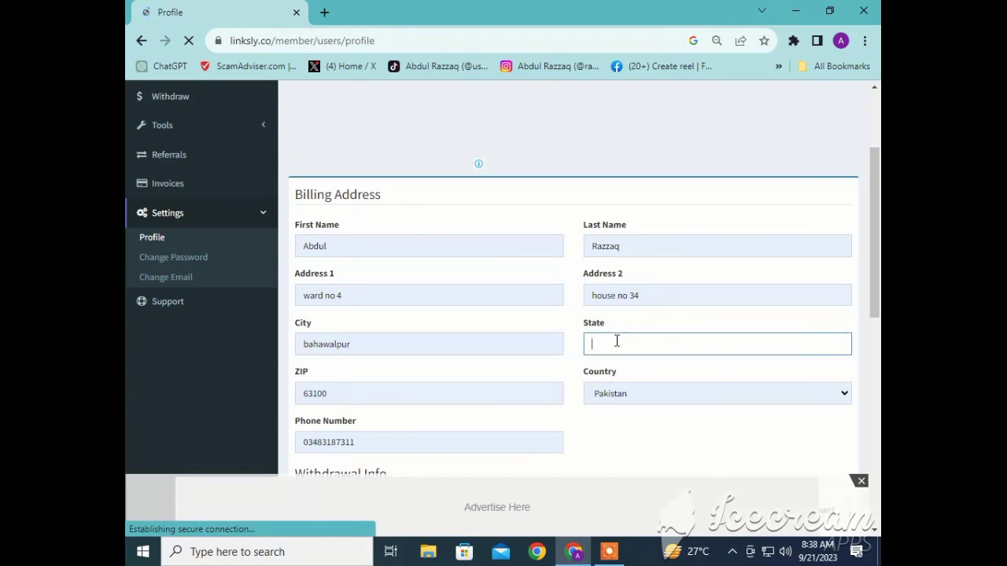
{"action": "left_click", "coordinate": [617, 343]}
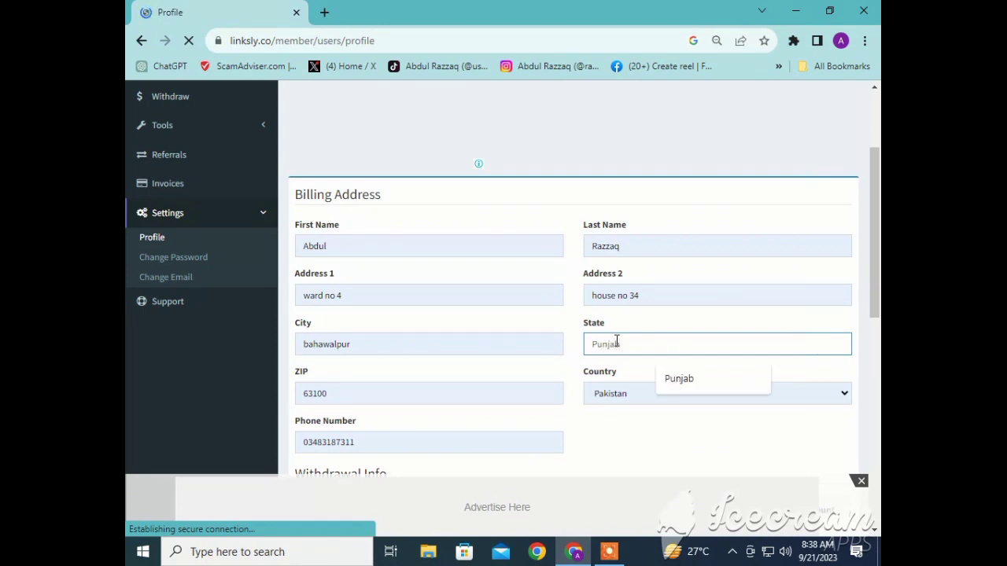
{"action": "left_click", "coordinate": [681, 381]}
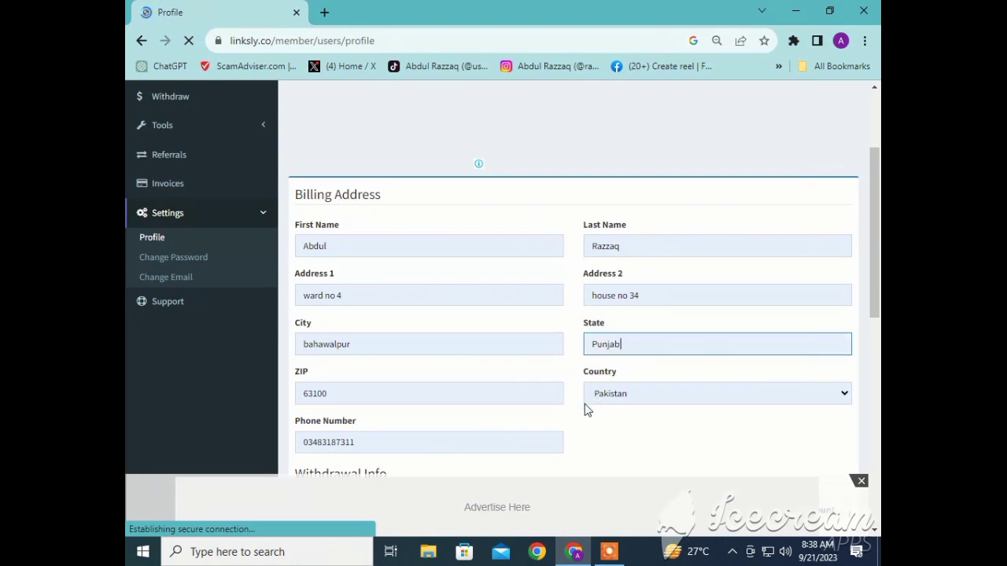
{"action": "scroll", "coordinate": [562, 384], "scroll_direction": "down", "scroll_amount": 2}
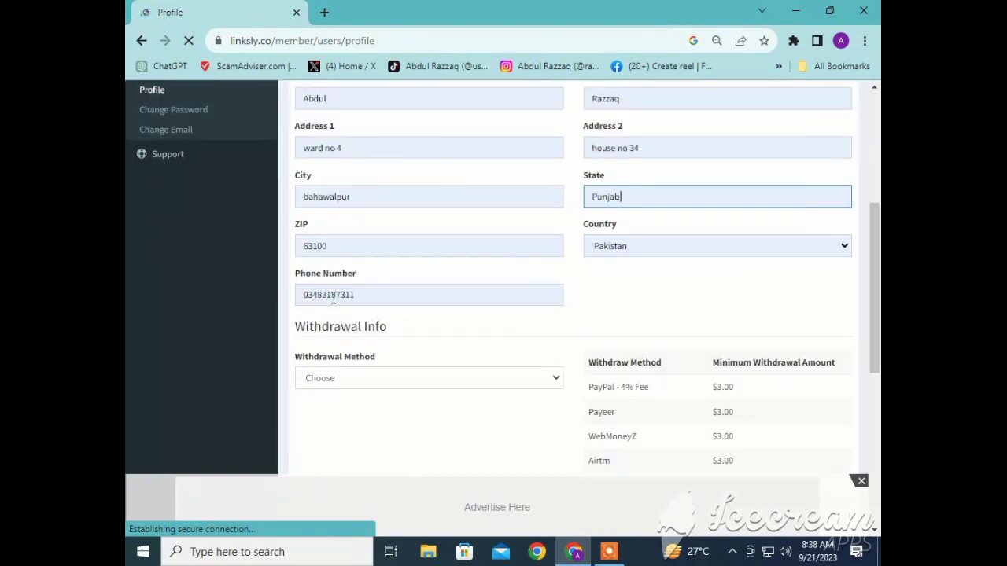
Step: Choose Payeer as the withdrawal method and check its $3.00 minimum and account instructions
{"action": "triple_click", "coordinate": [312, 362]}
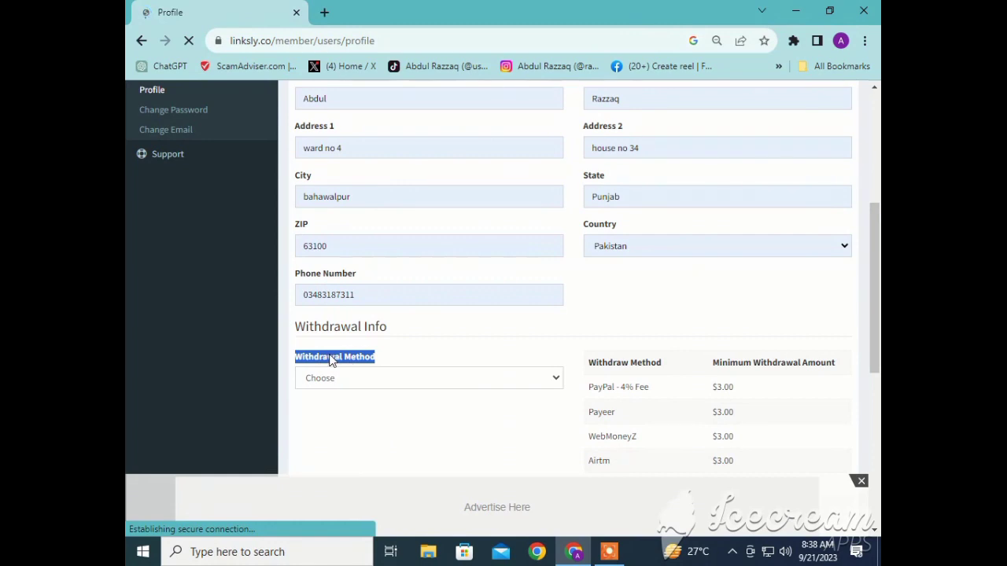
{"action": "triple_click", "coordinate": [349, 327]}
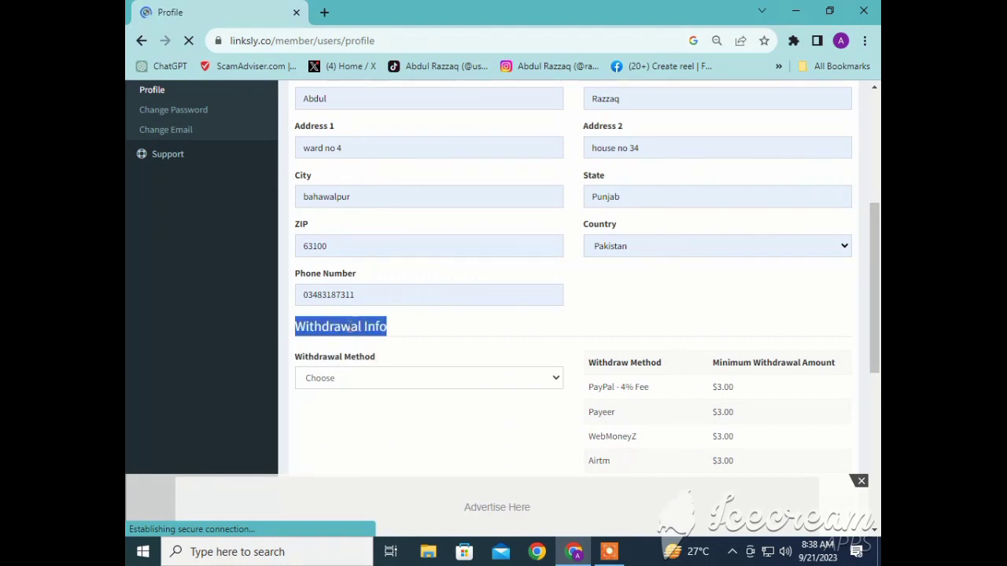
{"action": "left_click", "coordinate": [407, 354]}
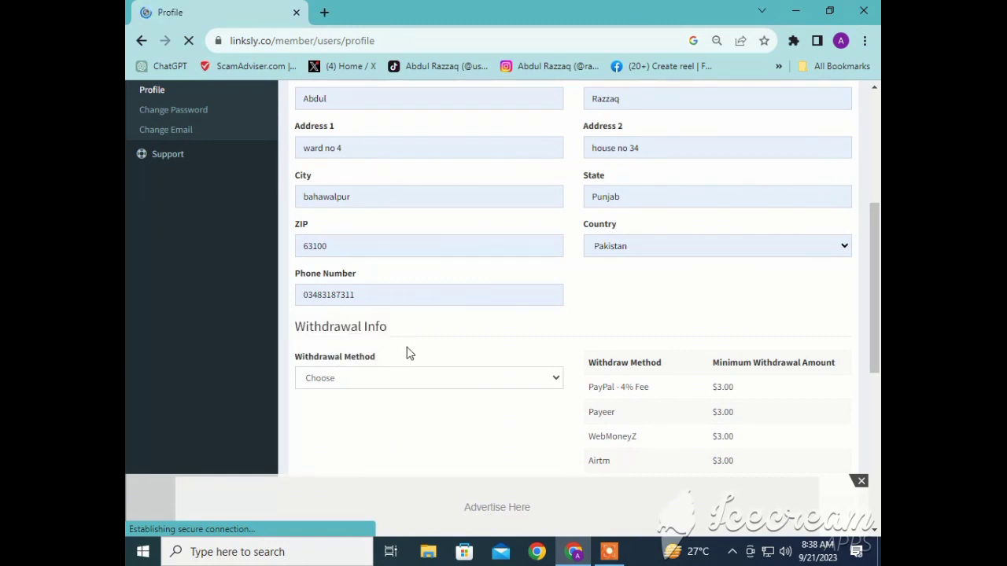
{"action": "left_click", "coordinate": [553, 383]}
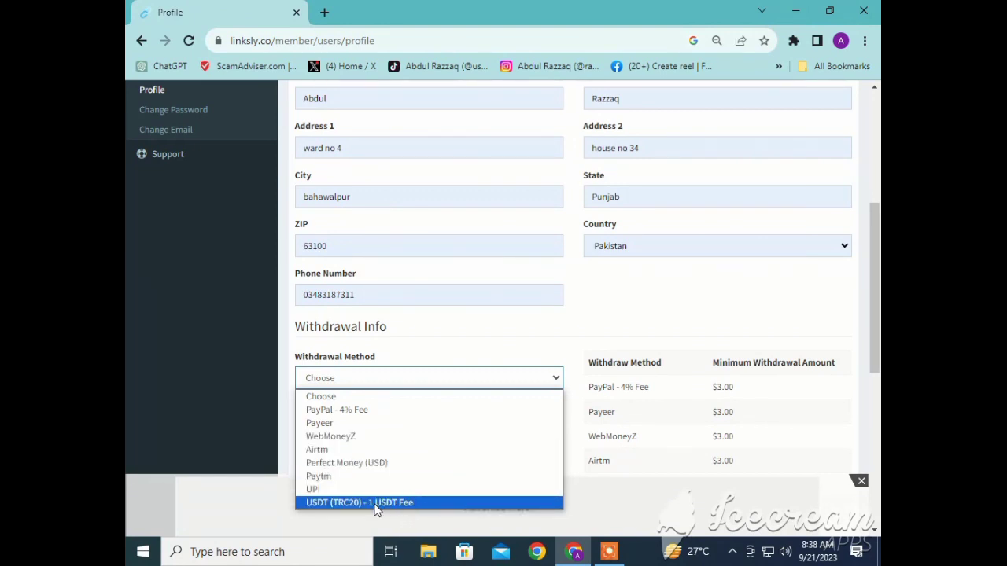
{"action": "left_click", "coordinate": [416, 422]}
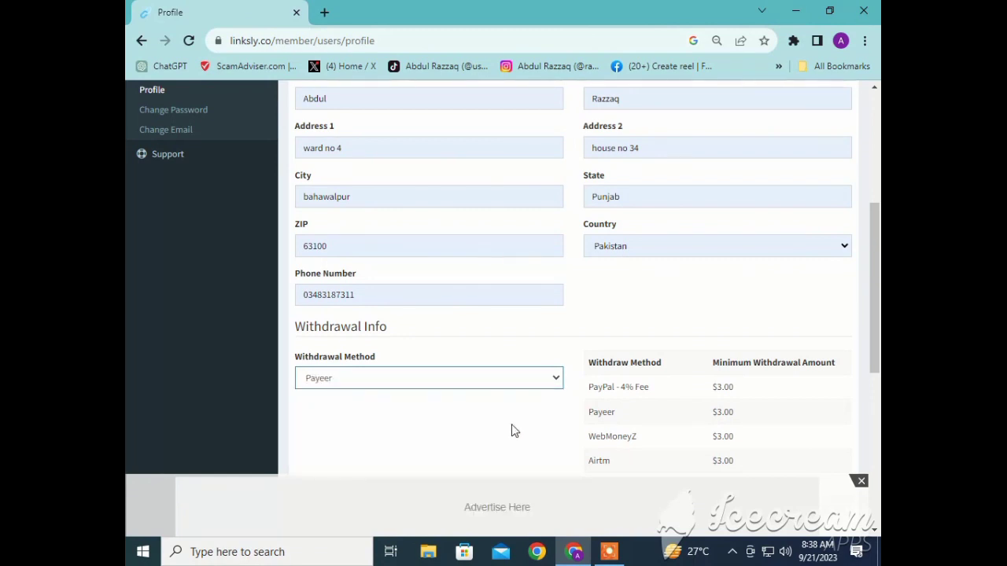
{"action": "scroll", "coordinate": [582, 416], "scroll_direction": "down", "scroll_amount": 1}
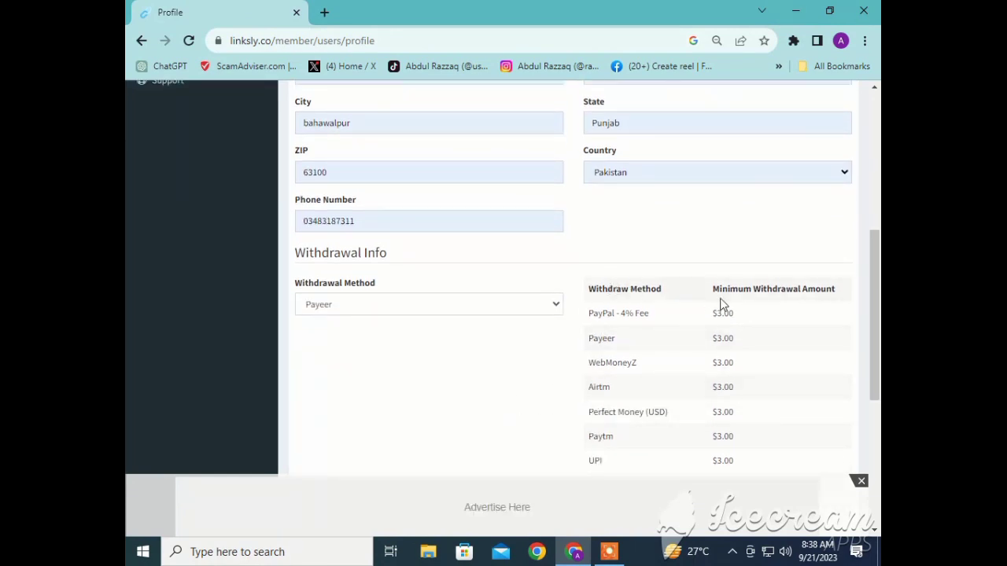
{"action": "triple_click", "coordinate": [717, 343]}
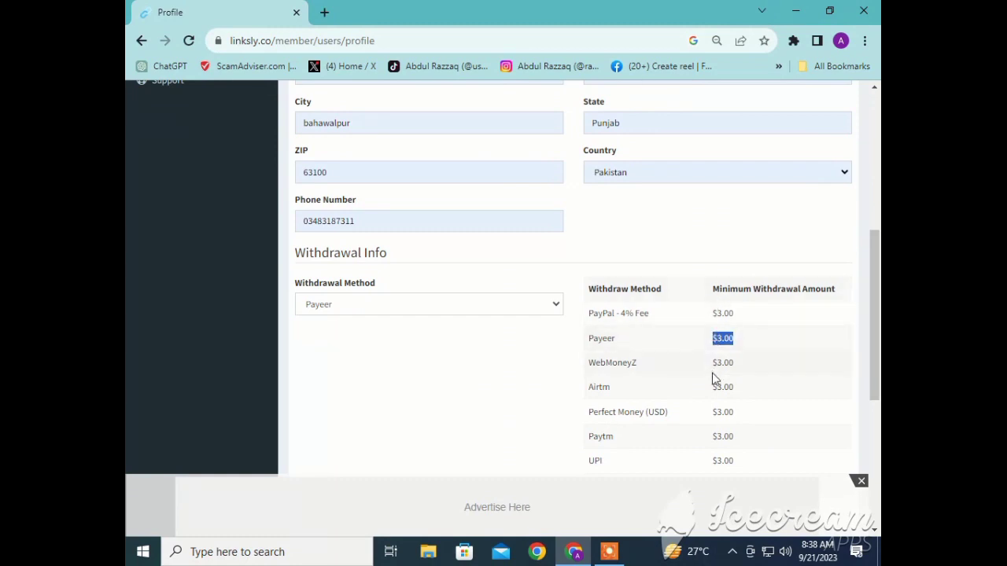
{"action": "scroll", "coordinate": [717, 387], "scroll_direction": "down", "scroll_amount": 2}
{"action": "scroll", "coordinate": [358, 295], "scroll_direction": "down", "scroll_amount": 1}
{"action": "scroll", "coordinate": [372, 290], "scroll_direction": "down", "scroll_amount": 1}
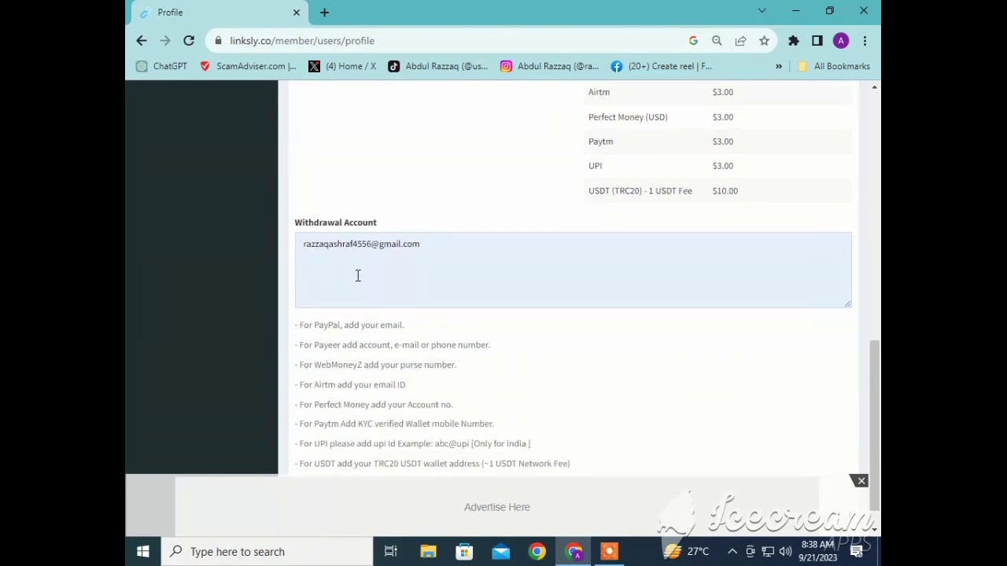
{"action": "scroll", "coordinate": [382, 246], "scroll_direction": "down", "scroll_amount": 1}
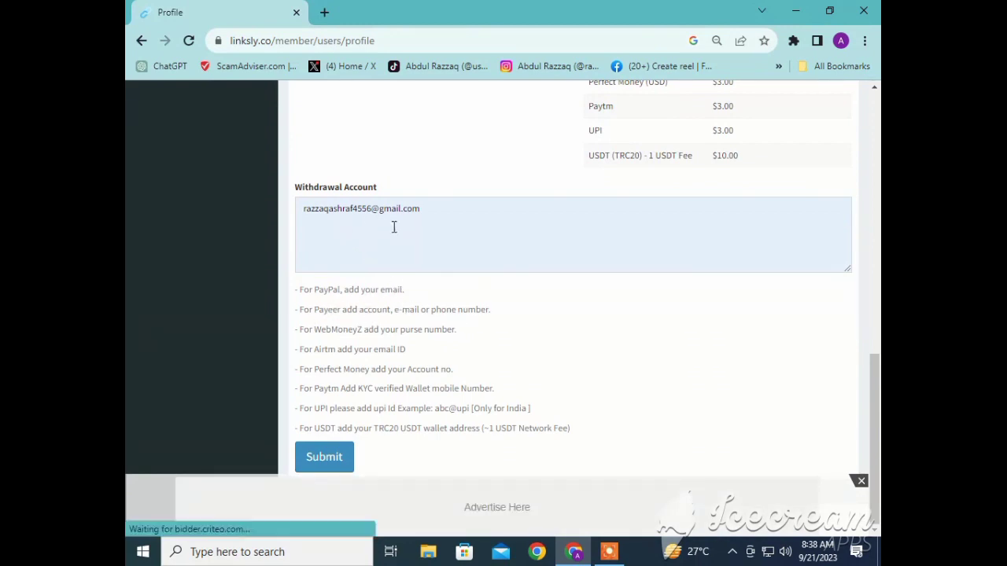
Step: Submit the profile settings, then open the New Shorten Link form's URL field
{"action": "left_click", "coordinate": [330, 460]}
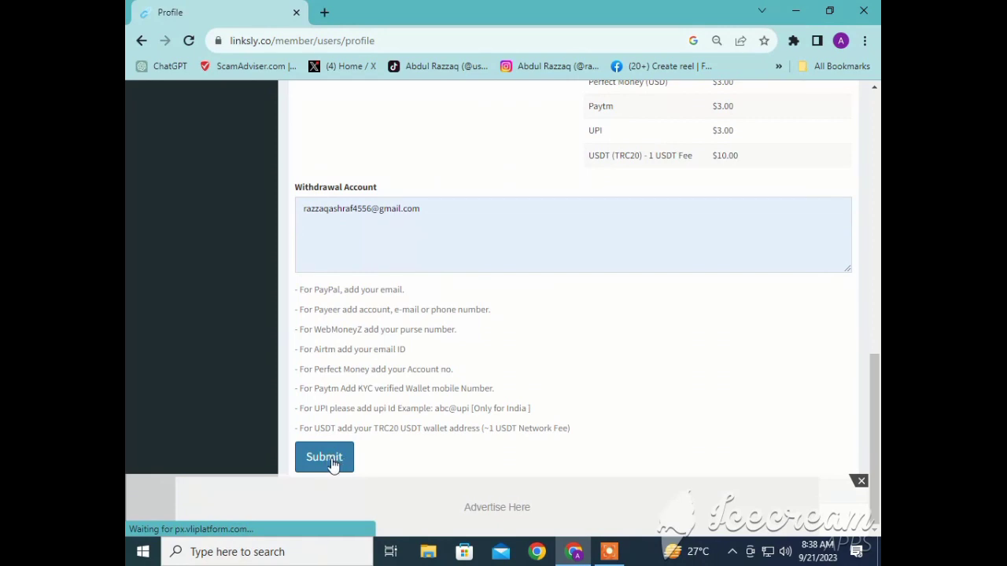
{"action": "scroll", "coordinate": [397, 362], "scroll_direction": "up", "scroll_amount": 10}
{"action": "scroll", "coordinate": [401, 361], "scroll_direction": "up", "scroll_amount": 1}
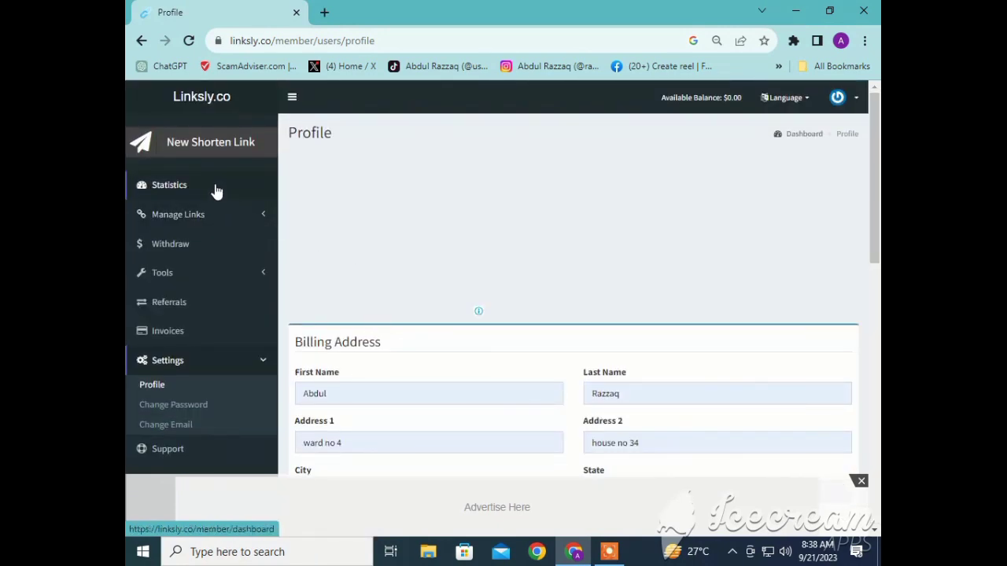
{"action": "left_click", "coordinate": [207, 150]}
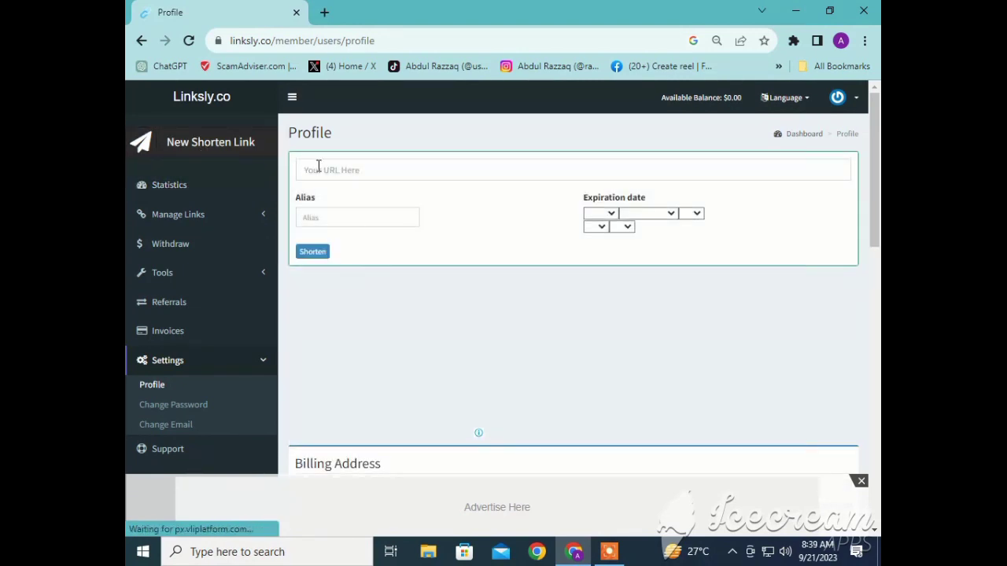
{"action": "left_click", "coordinate": [372, 171]}
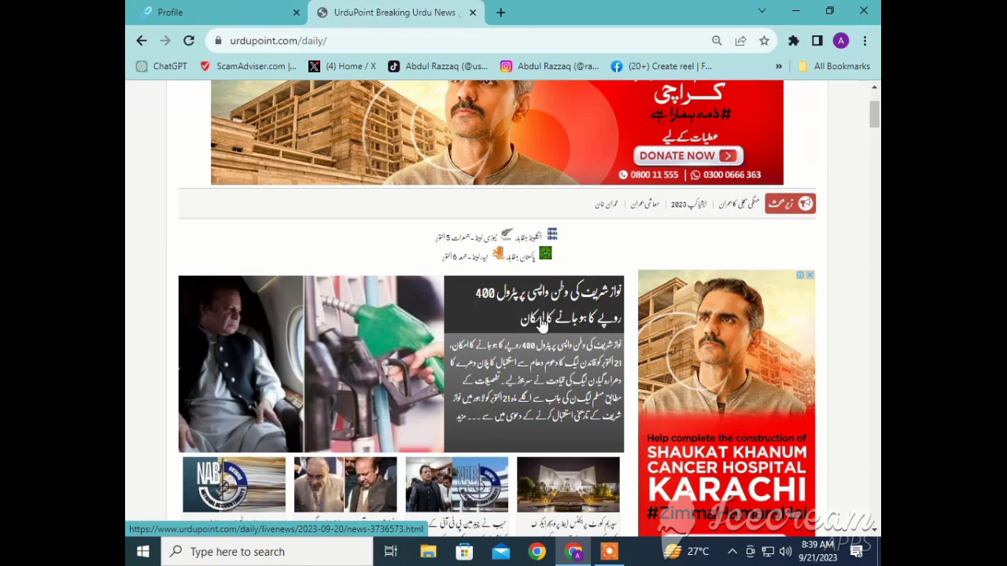
Step: Open the article on petrol possibly reaching 400 rupees, read it, and select its URL
{"action": "scroll", "coordinate": [503, 330], "scroll_direction": "down", "scroll_amount": 1}
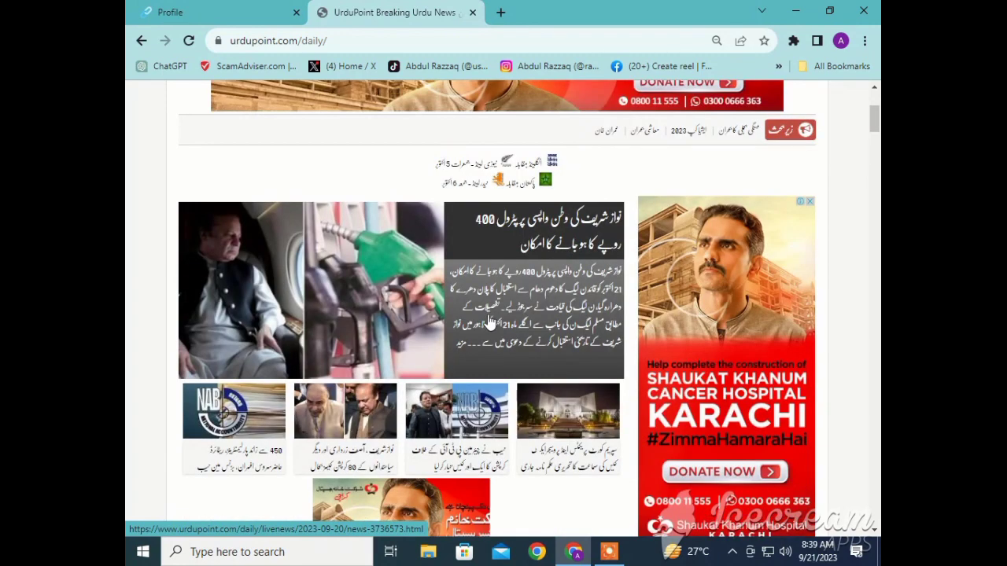
{"action": "scroll", "coordinate": [475, 326], "scroll_direction": "up", "scroll_amount": 1}
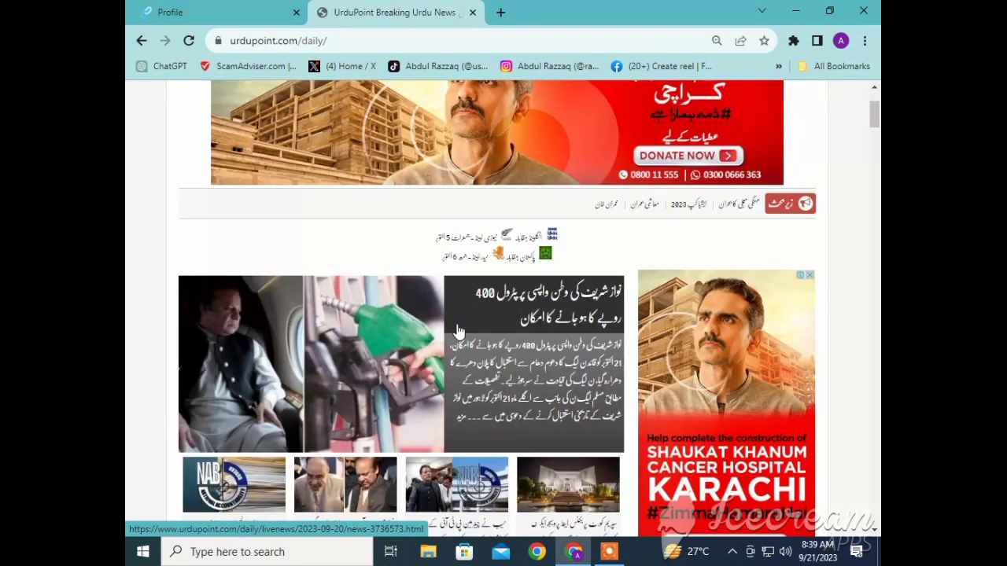
{"action": "left_click", "coordinate": [391, 350]}
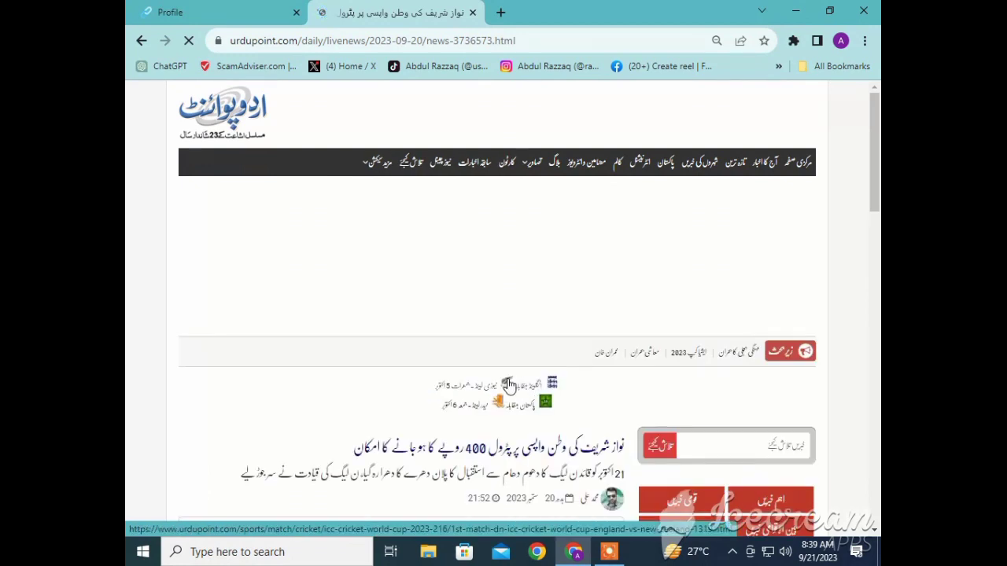
{"action": "scroll", "coordinate": [472, 453], "scroll_direction": "down", "scroll_amount": 1}
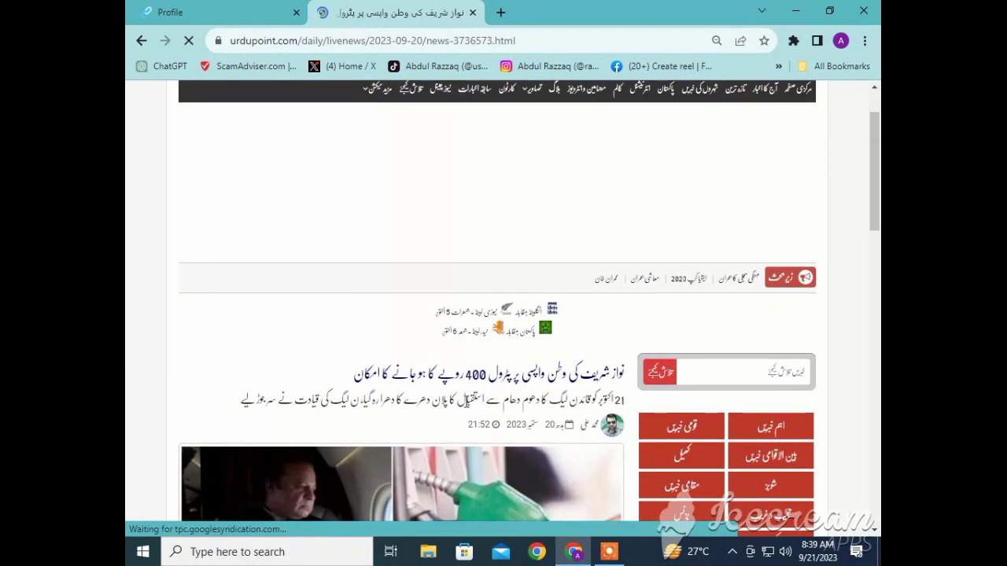
{"action": "scroll", "coordinate": [441, 338], "scroll_direction": "down", "scroll_amount": 1}
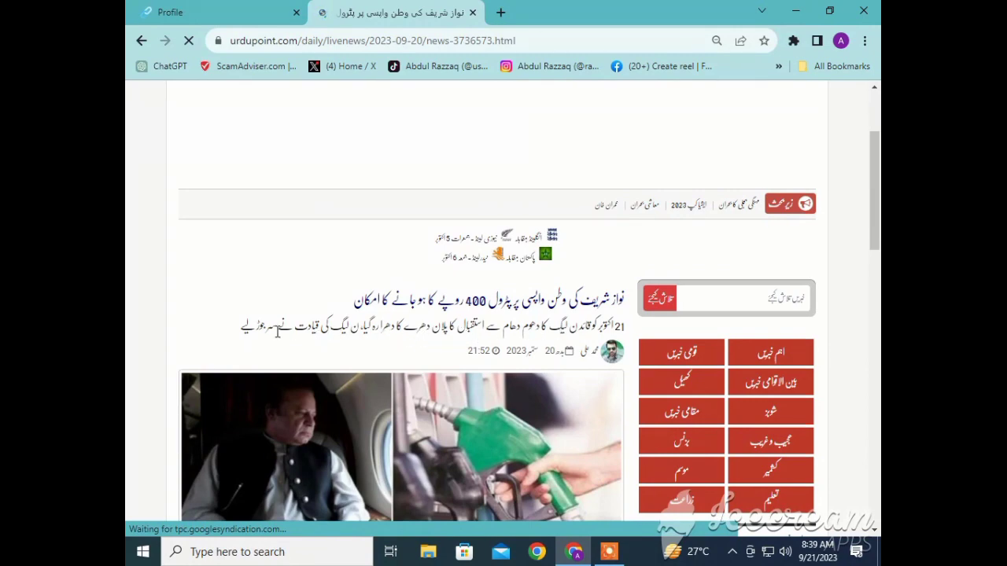
{"action": "scroll", "coordinate": [366, 315], "scroll_direction": "down", "scroll_amount": 5}
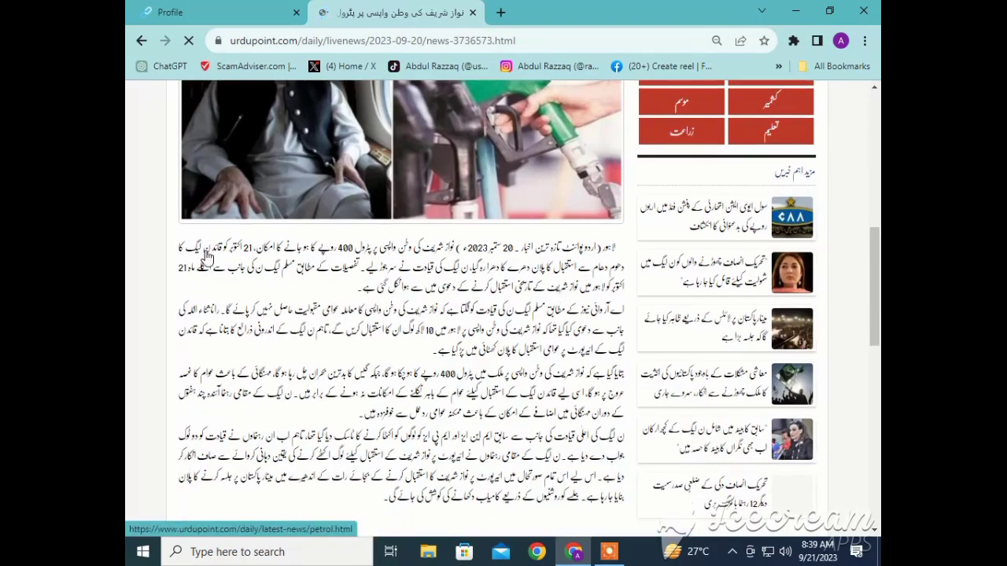
{"action": "scroll", "coordinate": [464, 311], "scroll_direction": "down", "scroll_amount": 4}
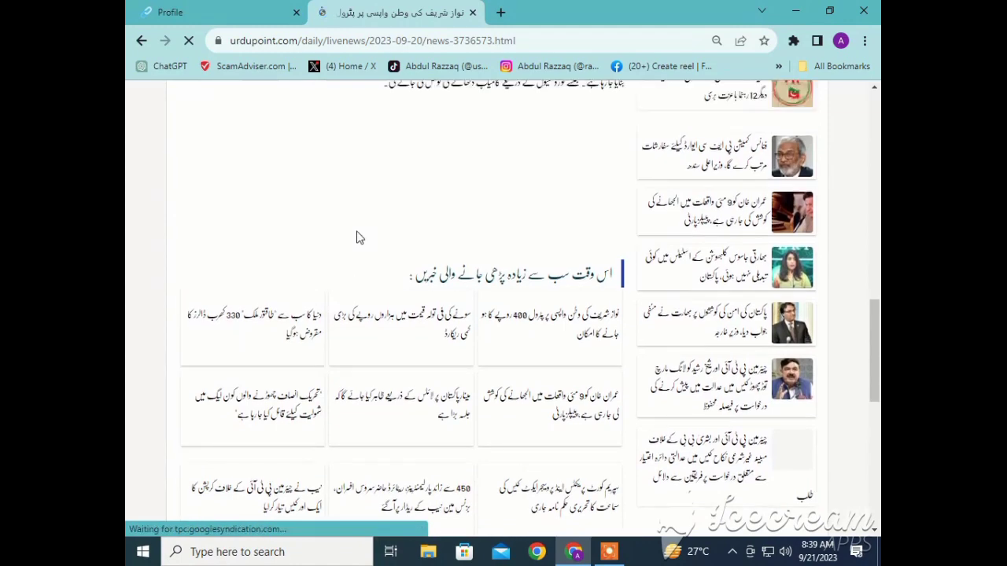
{"action": "scroll", "coordinate": [357, 229], "scroll_direction": "up", "scroll_amount": 4}
{"action": "scroll", "coordinate": [358, 230], "scroll_direction": "up", "scroll_amount": 5}
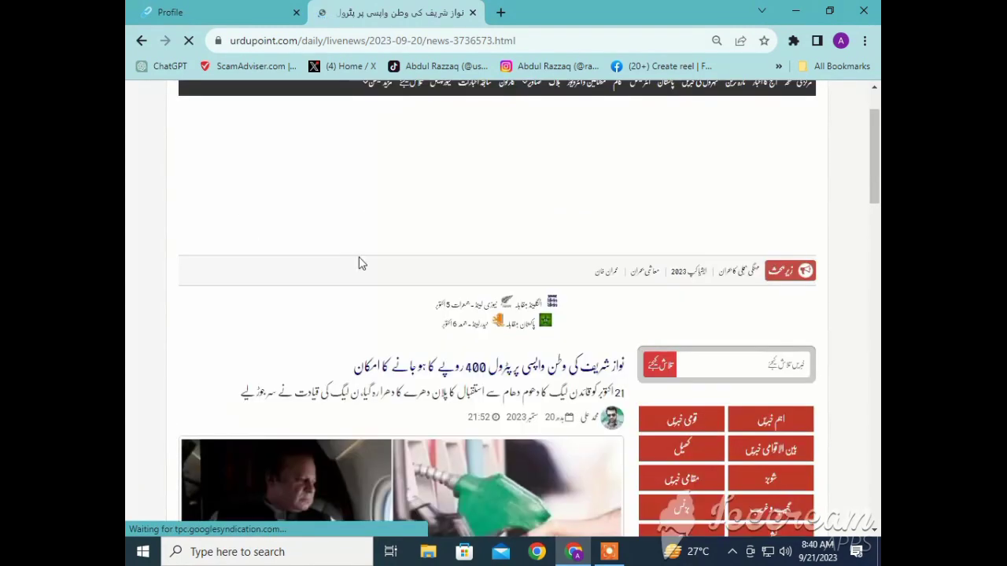
{"action": "left_click", "coordinate": [355, 41]}
{"action": "key", "text": "ctrl+c"}
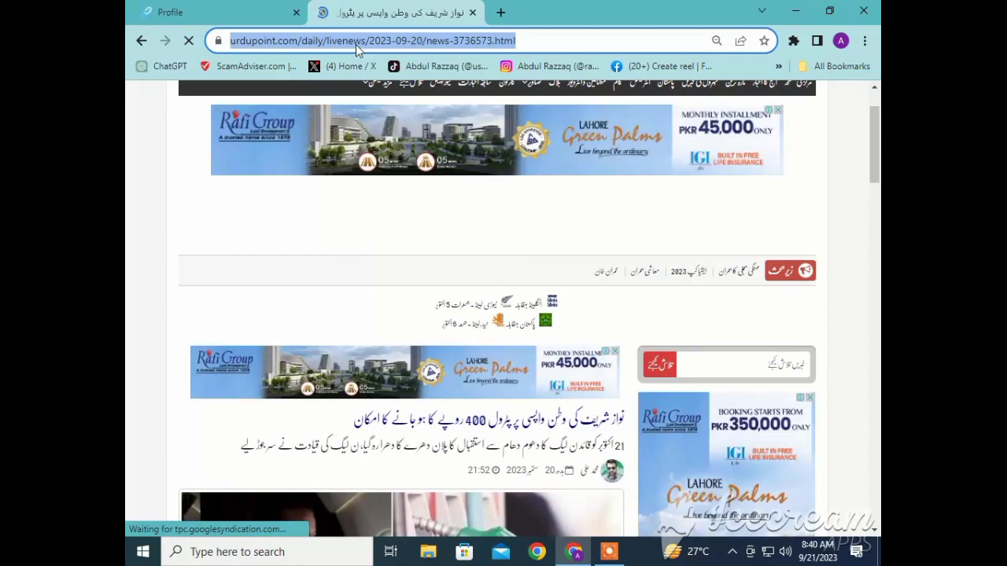
{"action": "left_click", "coordinate": [232, 12]}
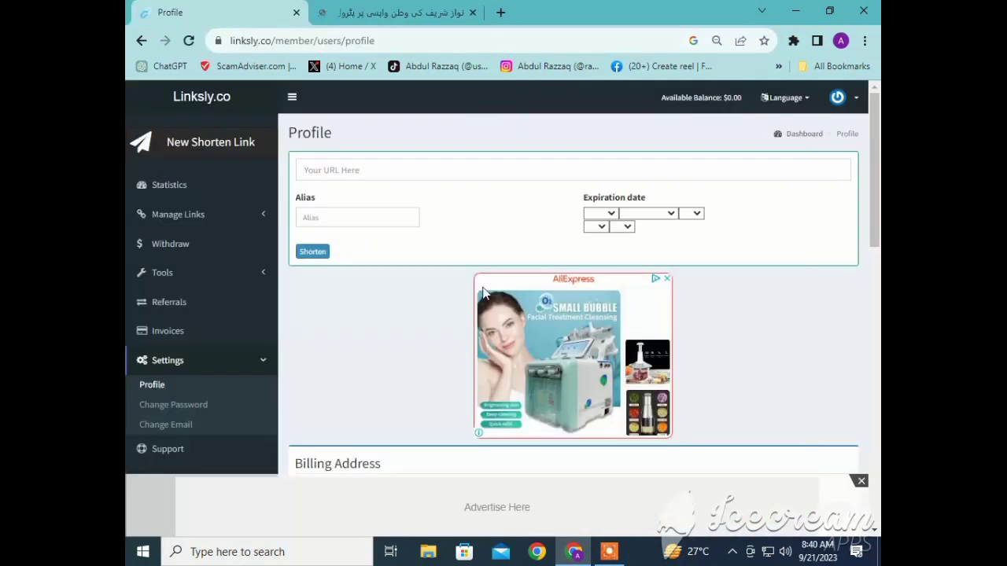
{"action": "left_click", "coordinate": [401, 173]}
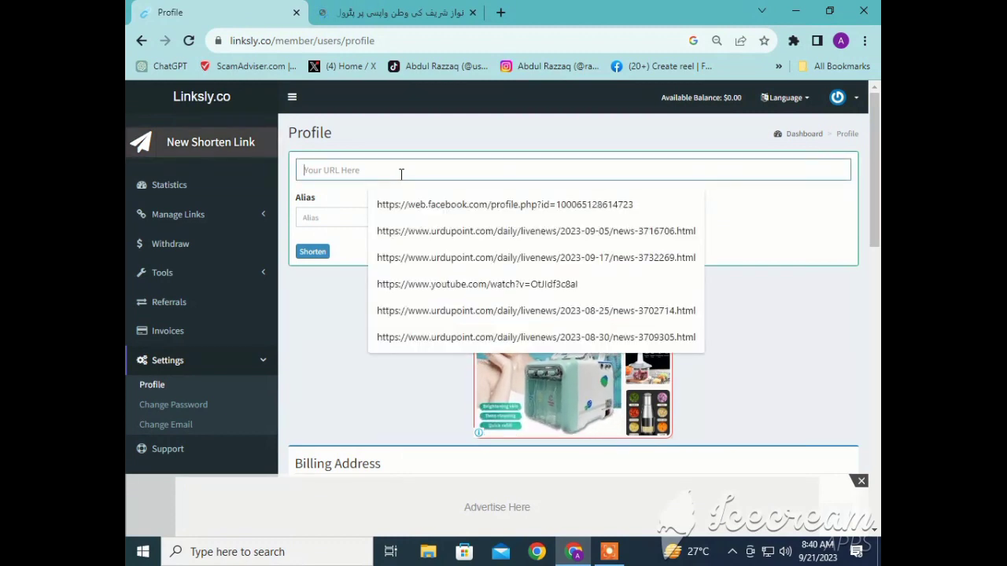
{"action": "key", "text": "ctrl+v"}
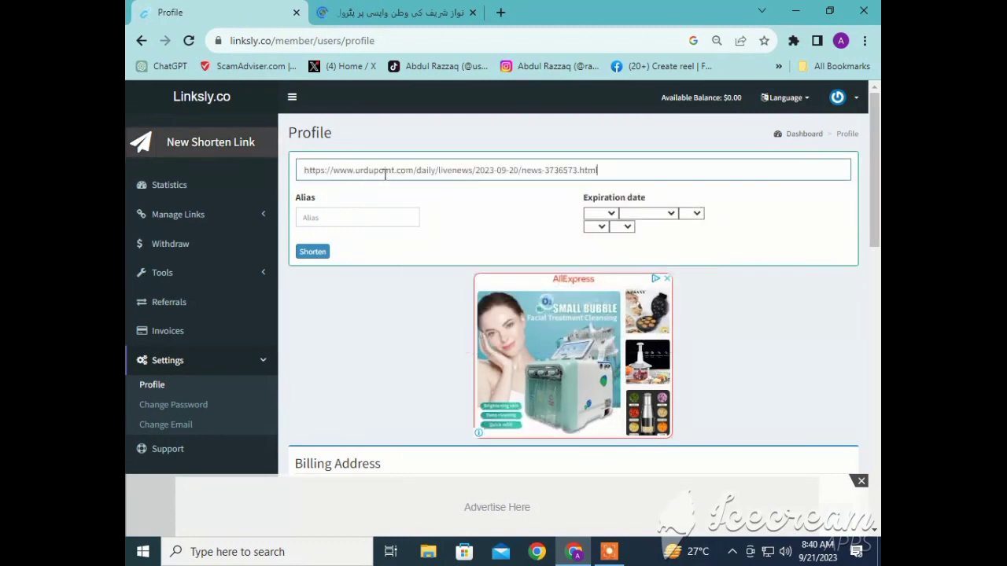
{"action": "left_click", "coordinate": [409, 312]}
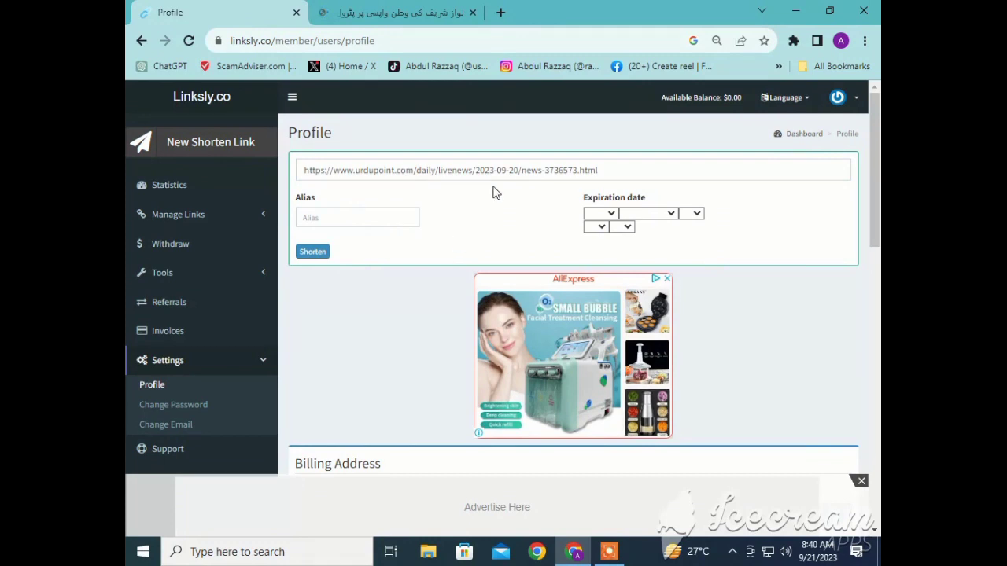
{"action": "left_click", "coordinate": [318, 256]}
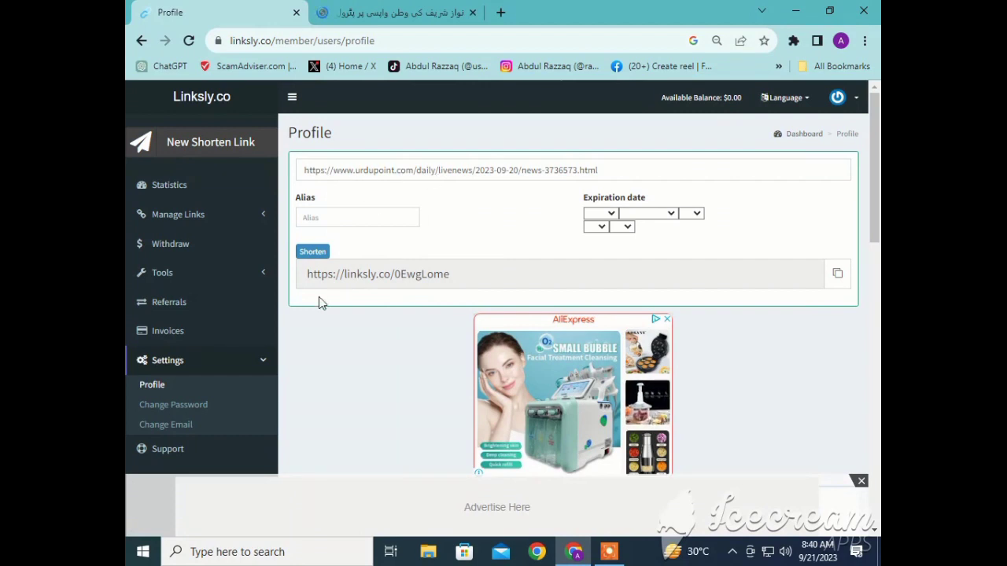
{"action": "left_click", "coordinate": [430, 282]}
{"action": "left_click", "coordinate": [422, 301]}
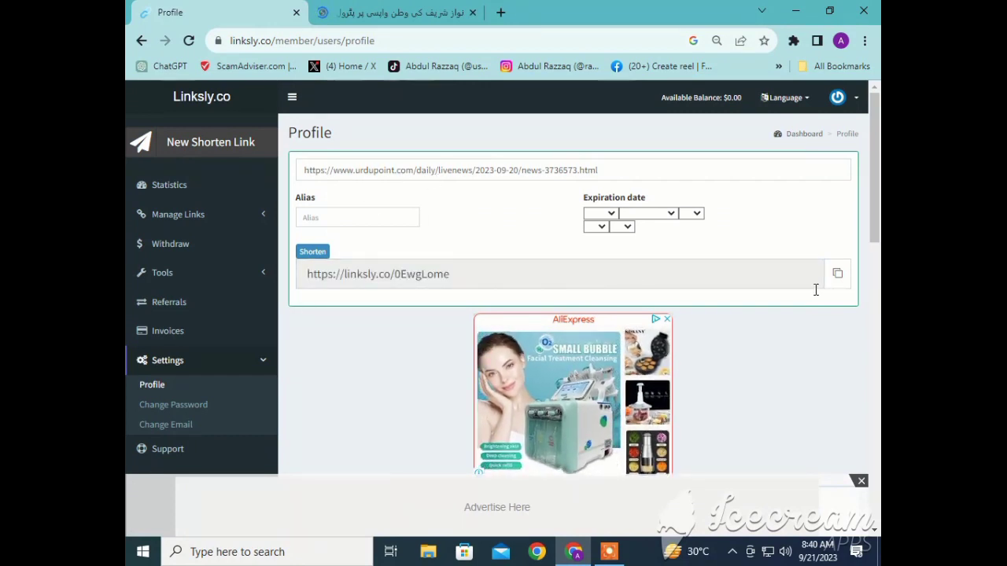
{"action": "left_click", "coordinate": [837, 274]}
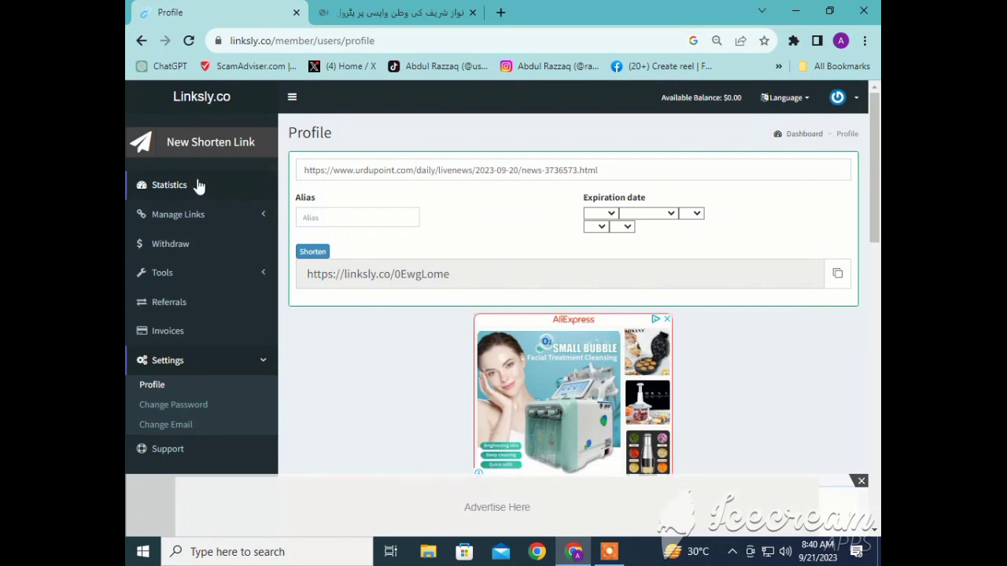
Step: Open Manage Links > All Links to show the UrduPoint petrol article entry
{"action": "left_click", "coordinate": [186, 217]}
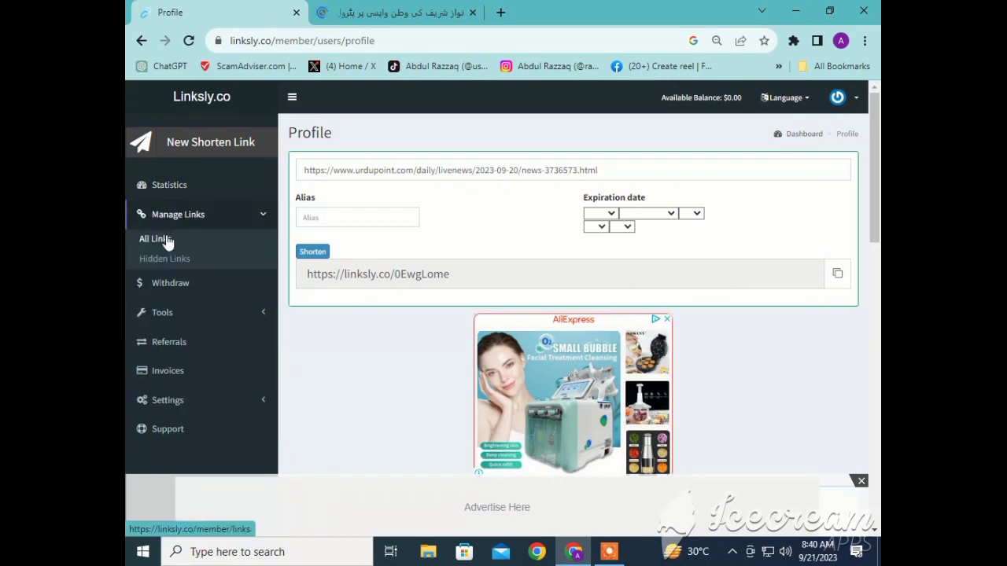
{"action": "left_click", "coordinate": [165, 241]}
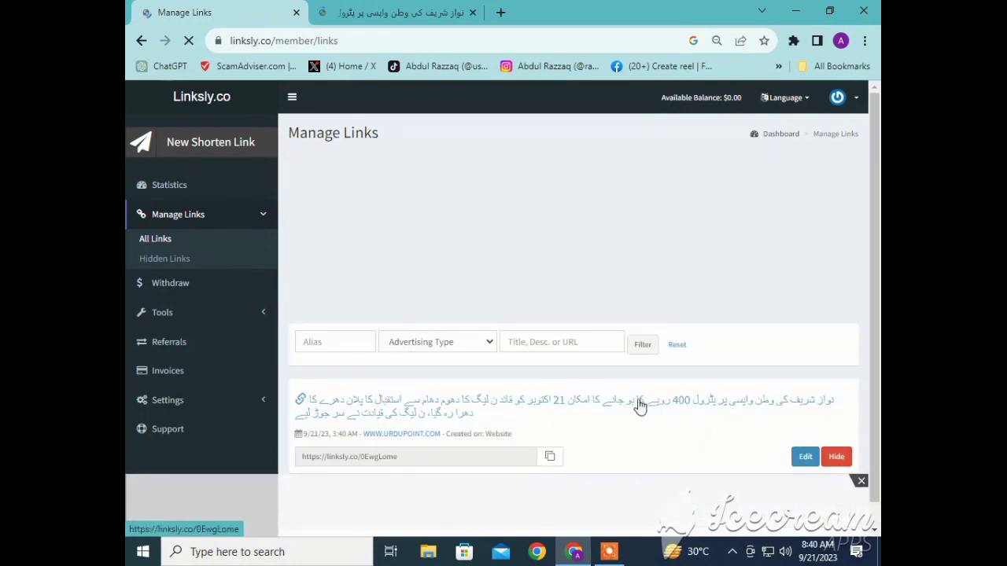
{"action": "scroll", "coordinate": [377, 390], "scroll_direction": "down", "scroll_amount": 1}
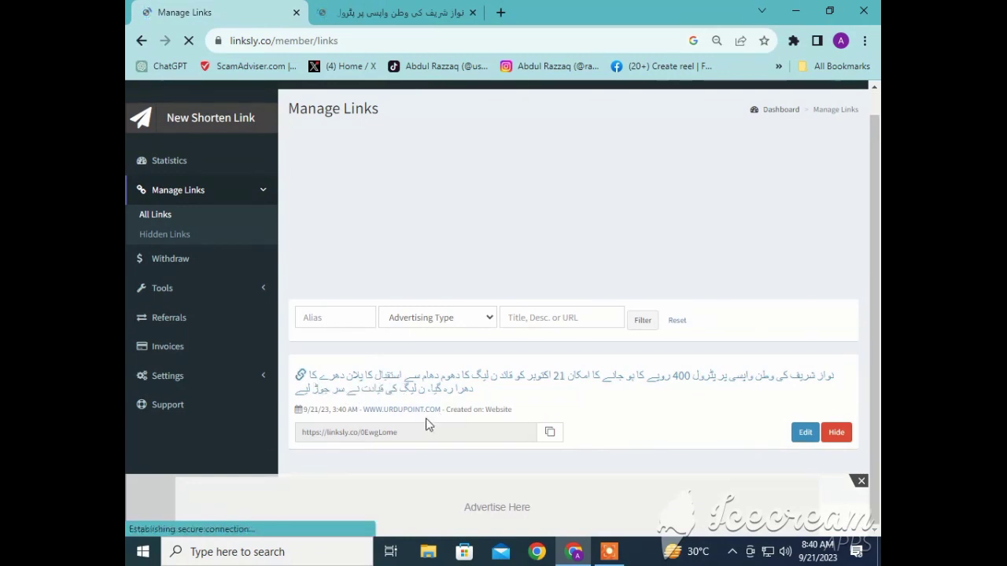
{"action": "triple_click", "coordinate": [308, 412]}
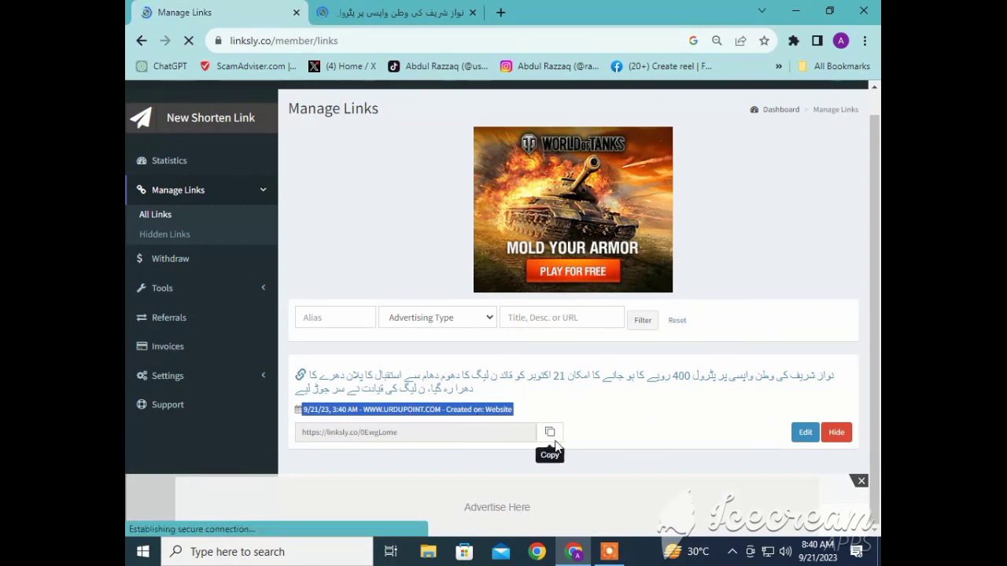
{"action": "left_click", "coordinate": [549, 435]}
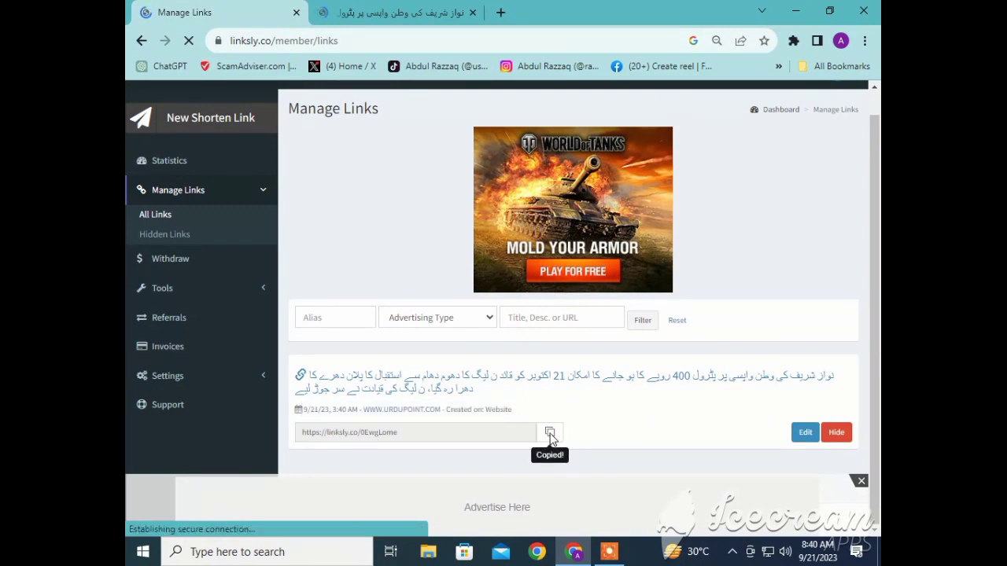
{"action": "left_click", "coordinate": [861, 483]}
{"action": "left_click", "coordinate": [549, 432]}
{"action": "scroll", "coordinate": [487, 369], "scroll_direction": "up", "scroll_amount": 1}
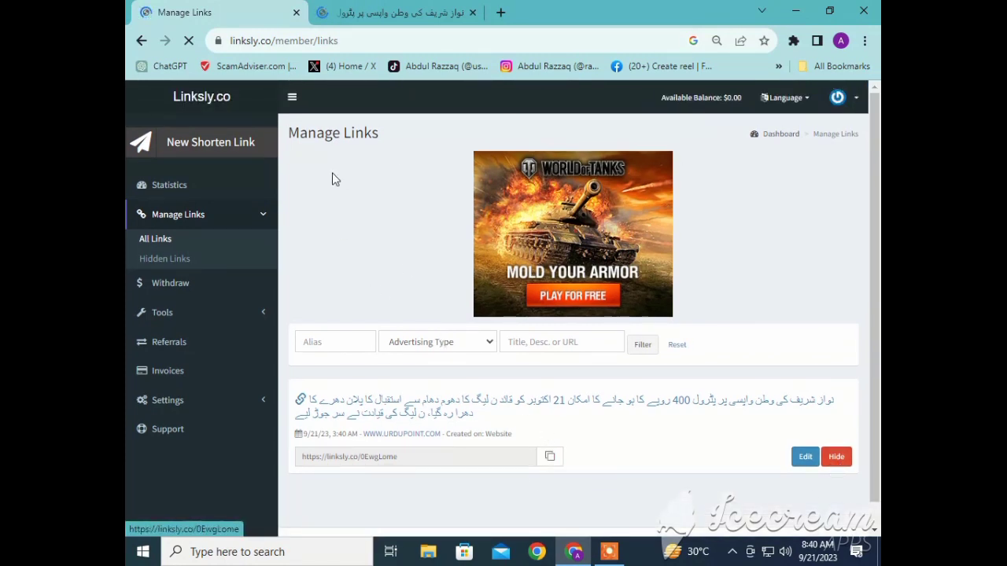
Step: Back on UrduPoint, open the related news-3736683 article about PTI leavers joining PML-N
{"action": "left_click", "coordinate": [377, 16]}
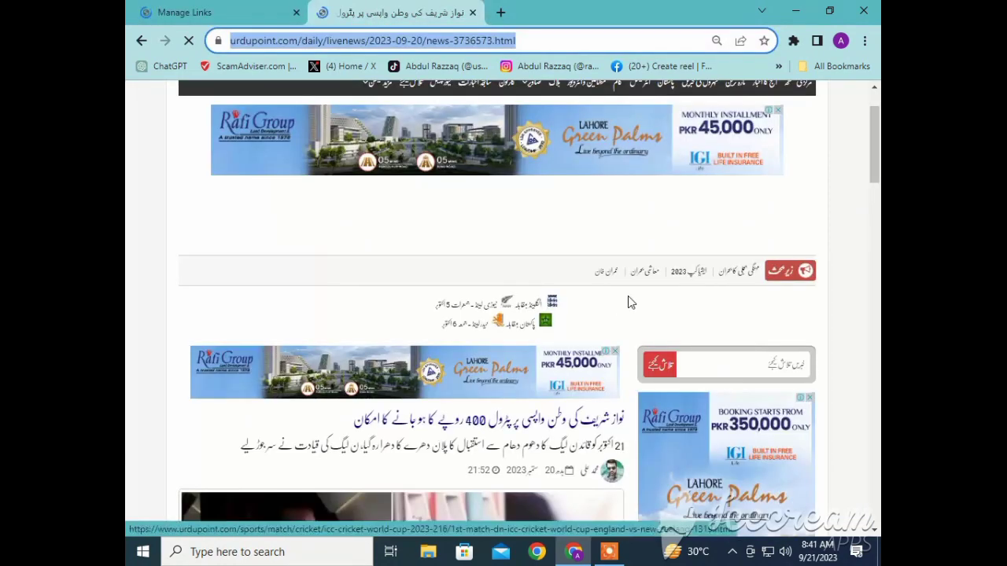
{"action": "scroll", "coordinate": [629, 303], "scroll_direction": "down", "scroll_amount": 3}
{"action": "scroll", "coordinate": [619, 352], "scroll_direction": "down", "scroll_amount": 2}
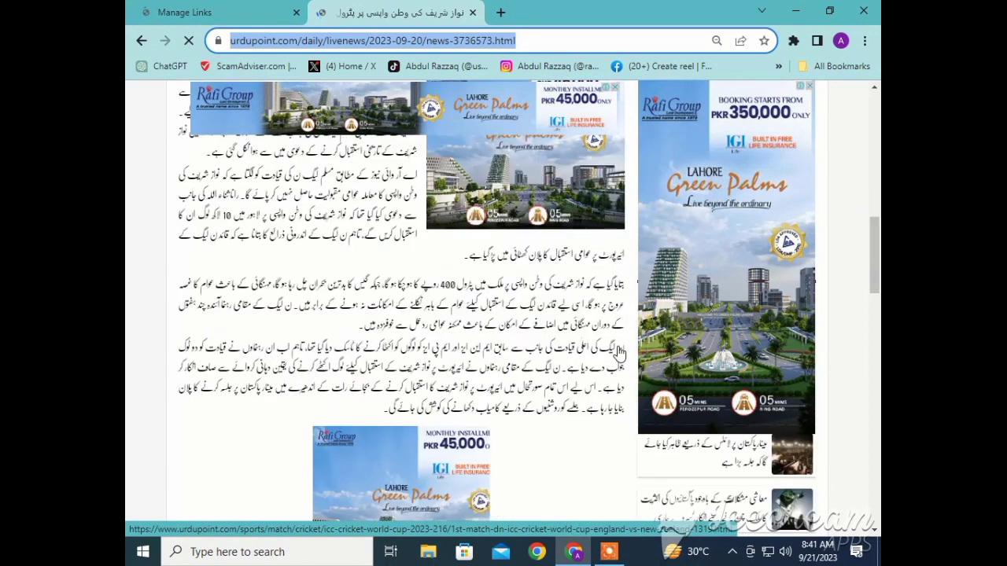
{"action": "scroll", "coordinate": [619, 352], "scroll_direction": "down", "scroll_amount": 2}
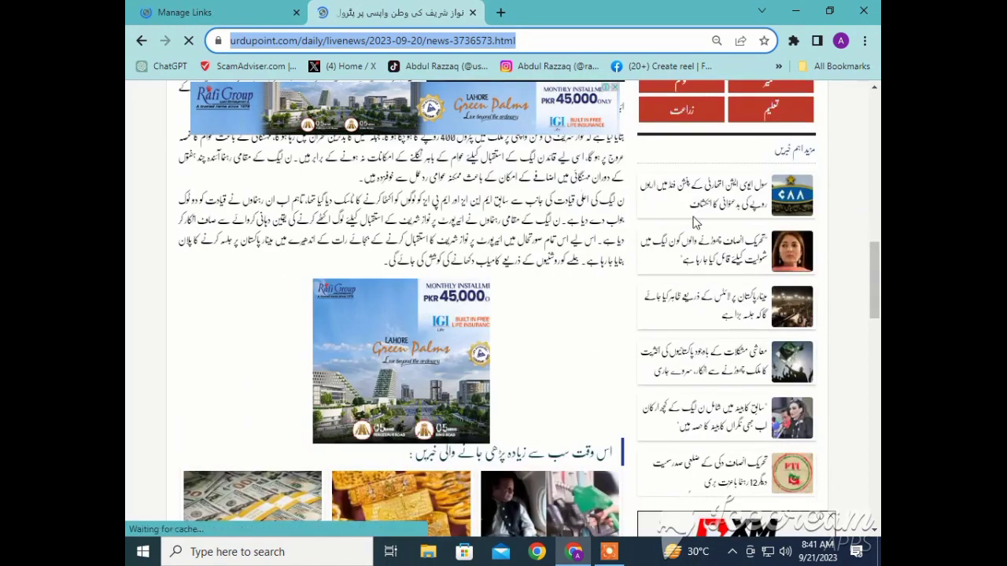
{"action": "left_click", "coordinate": [721, 259]}
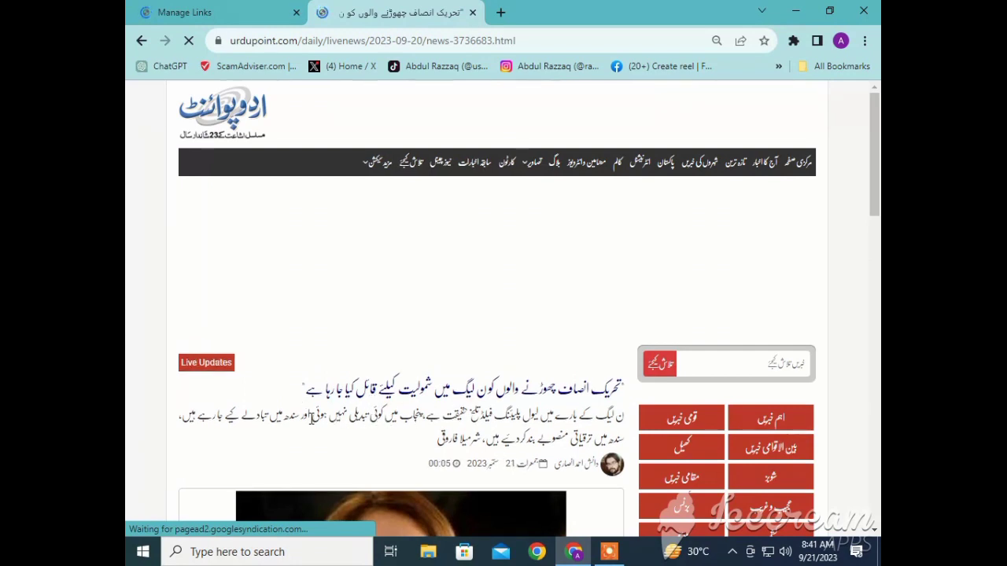
Step: Read through the news-3736683 article and select its web address in the address bar
{"action": "scroll", "coordinate": [201, 368], "scroll_direction": "down", "scroll_amount": 2}
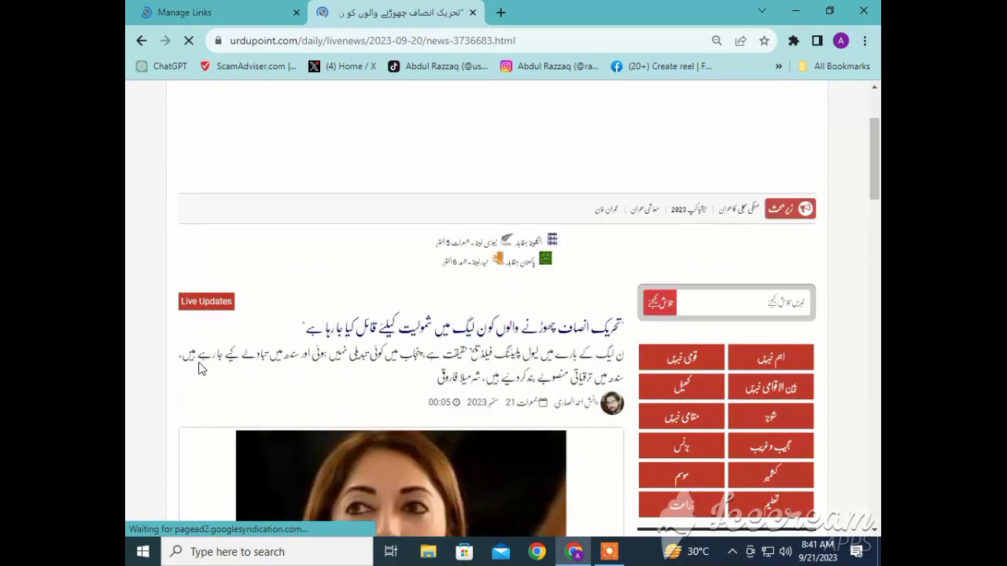
{"action": "scroll", "coordinate": [200, 368], "scroll_direction": "down", "scroll_amount": 4}
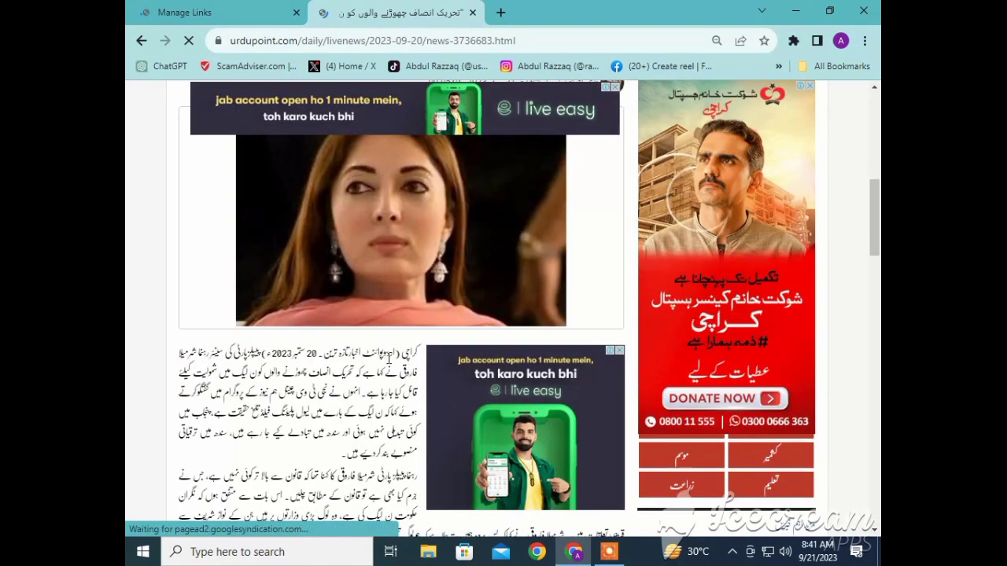
{"action": "scroll", "coordinate": [212, 351], "scroll_direction": "down", "scroll_amount": 1}
{"action": "scroll", "coordinate": [302, 299], "scroll_direction": "down", "scroll_amount": 6}
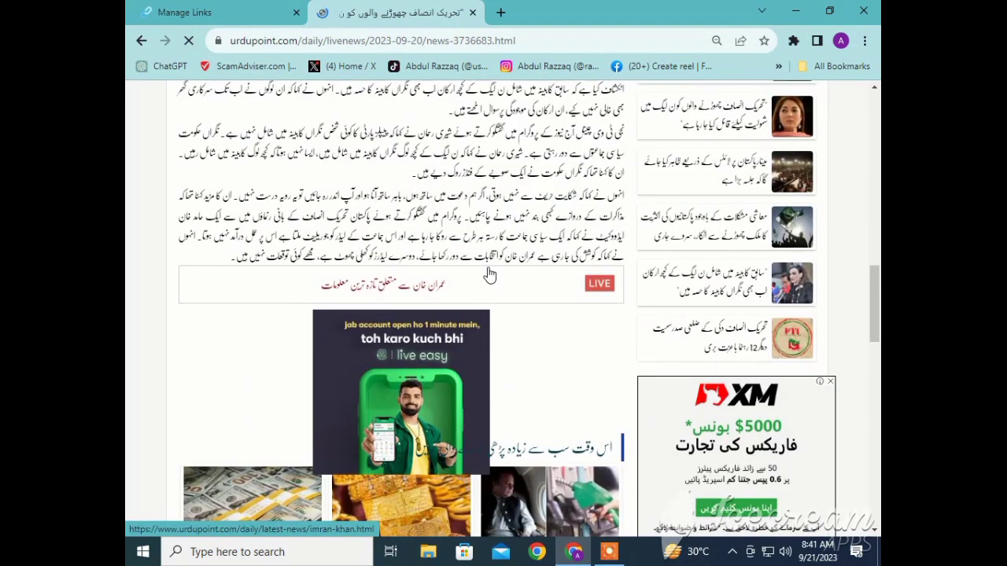
{"action": "scroll", "coordinate": [386, 244], "scroll_direction": "up", "scroll_amount": 3}
{"action": "left_click", "coordinate": [326, 41]}
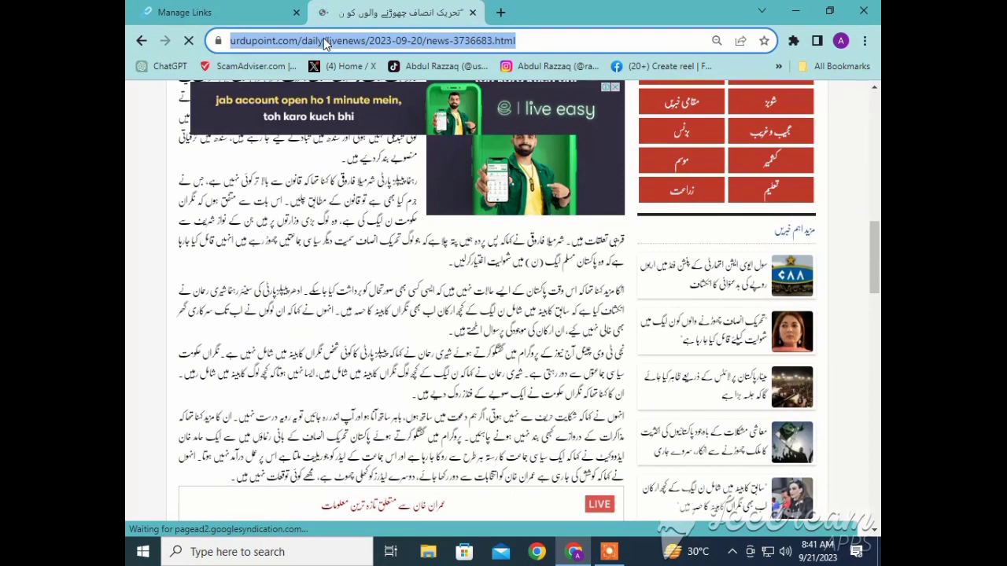
{"action": "left_click", "coordinate": [202, 12]}
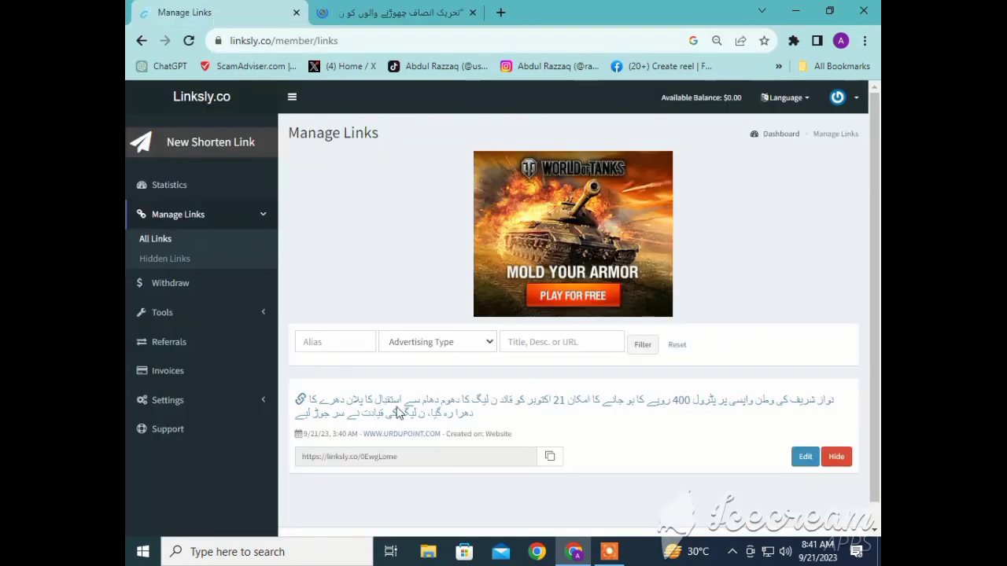
{"action": "key", "text": "ctrl+v"}
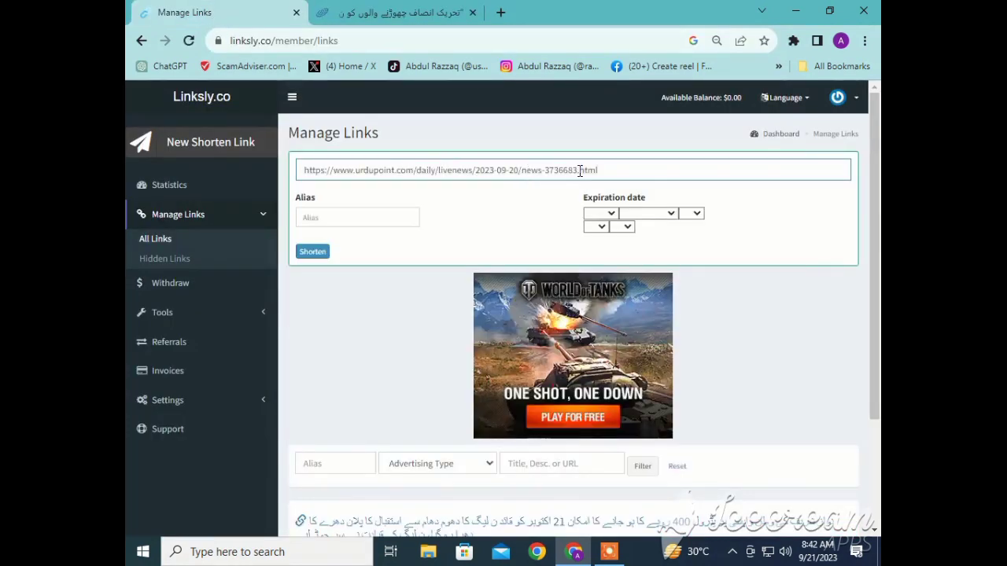
{"action": "left_click", "coordinate": [311, 252]}
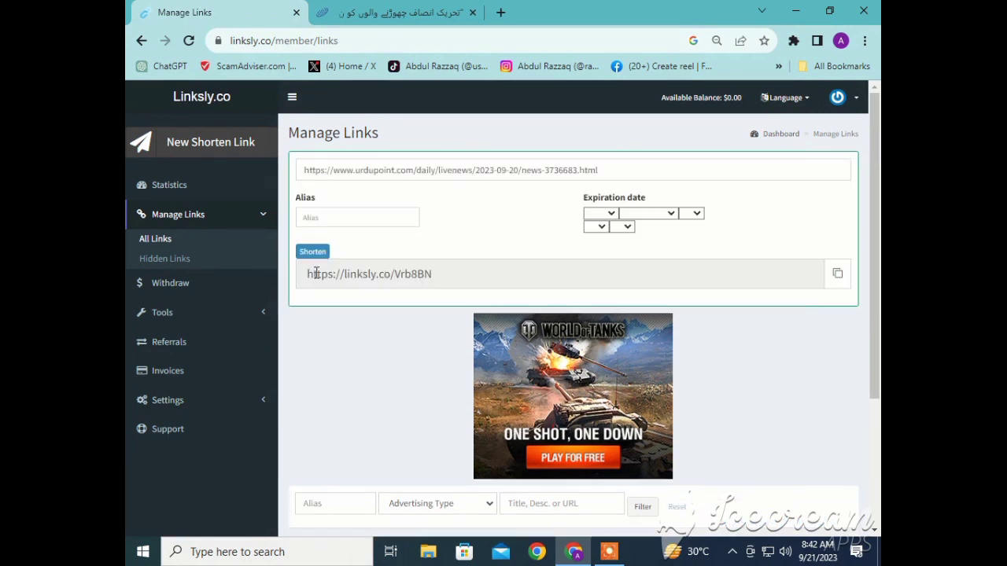
{"action": "left_click", "coordinate": [359, 275]}
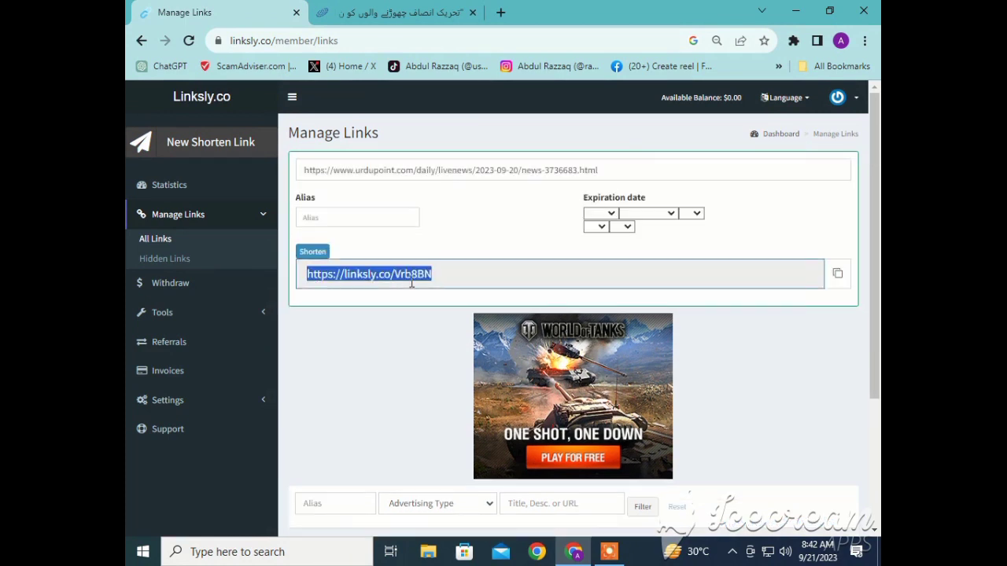
{"action": "left_click", "coordinate": [838, 275]}
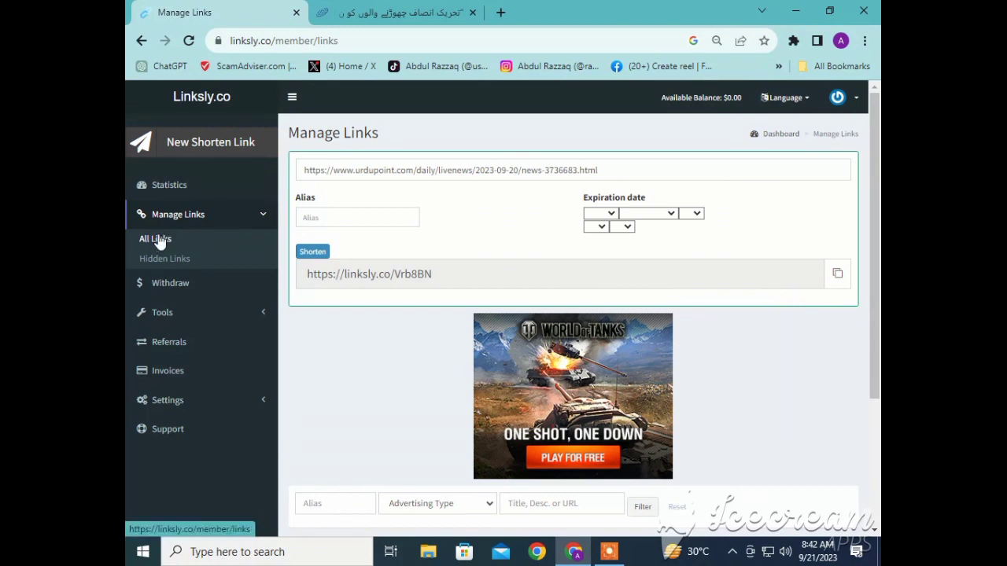
Step: Show All Links with the new PTI defection entry above the petrol article, then expand Settings
{"action": "left_click", "coordinate": [156, 240]}
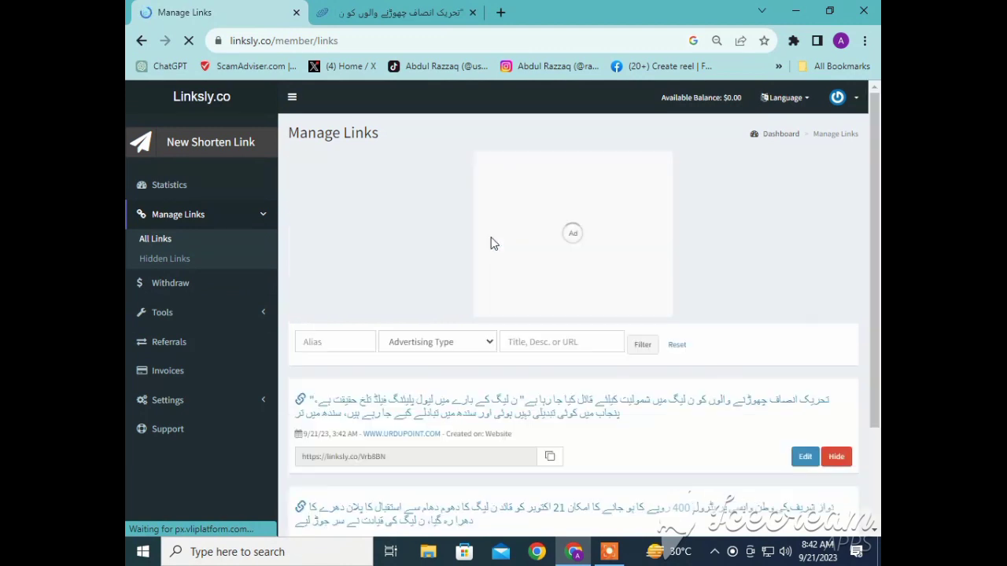
{"action": "scroll", "coordinate": [779, 370], "scroll_direction": "down", "scroll_amount": 2}
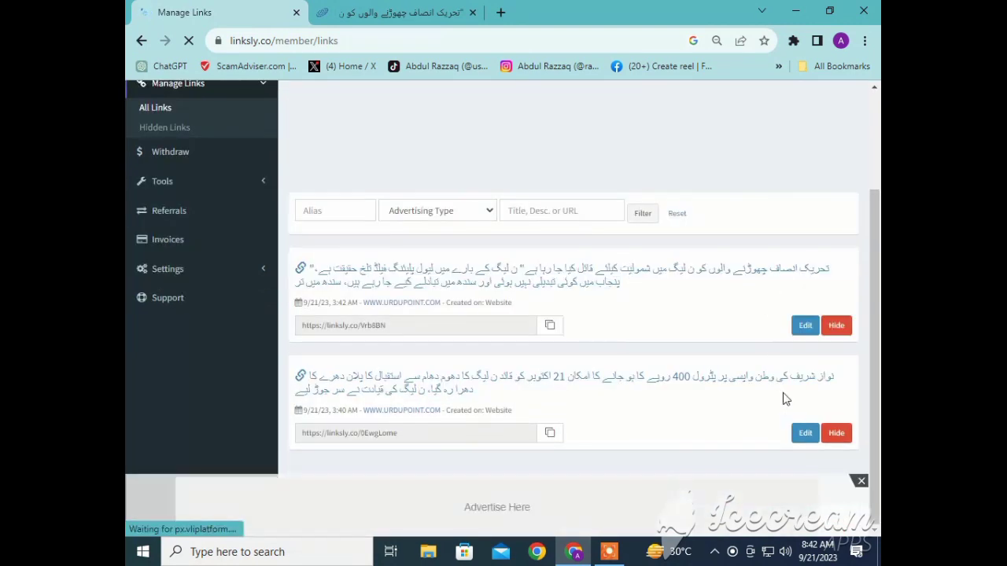
{"action": "left_click", "coordinate": [861, 482]}
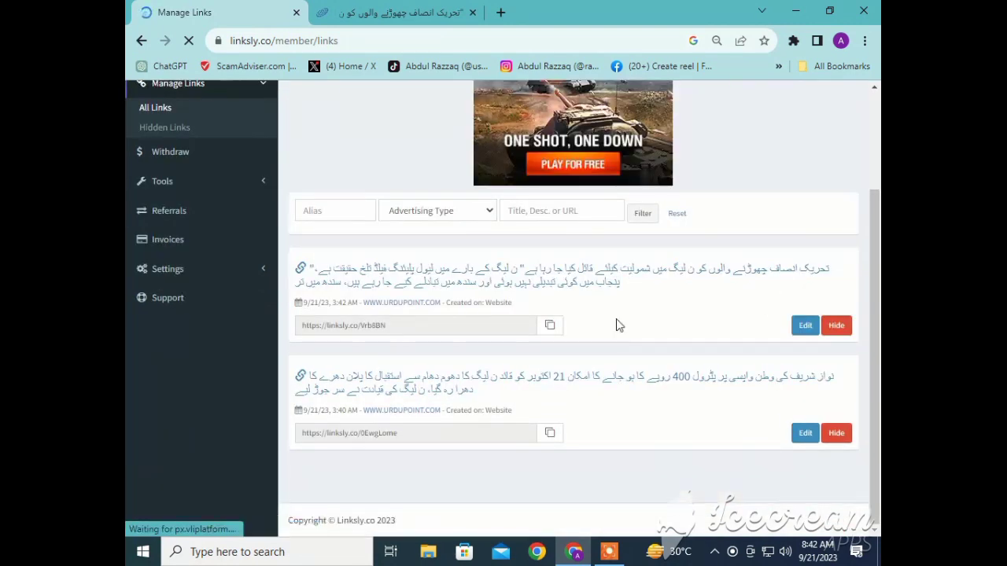
{"action": "triple_click", "coordinate": [343, 303]}
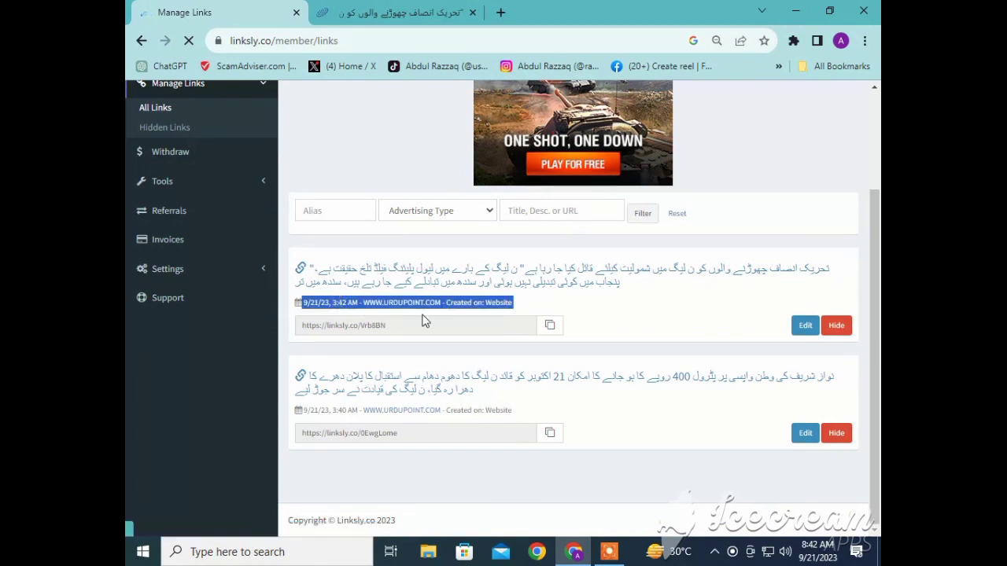
{"action": "left_click", "coordinate": [612, 331]}
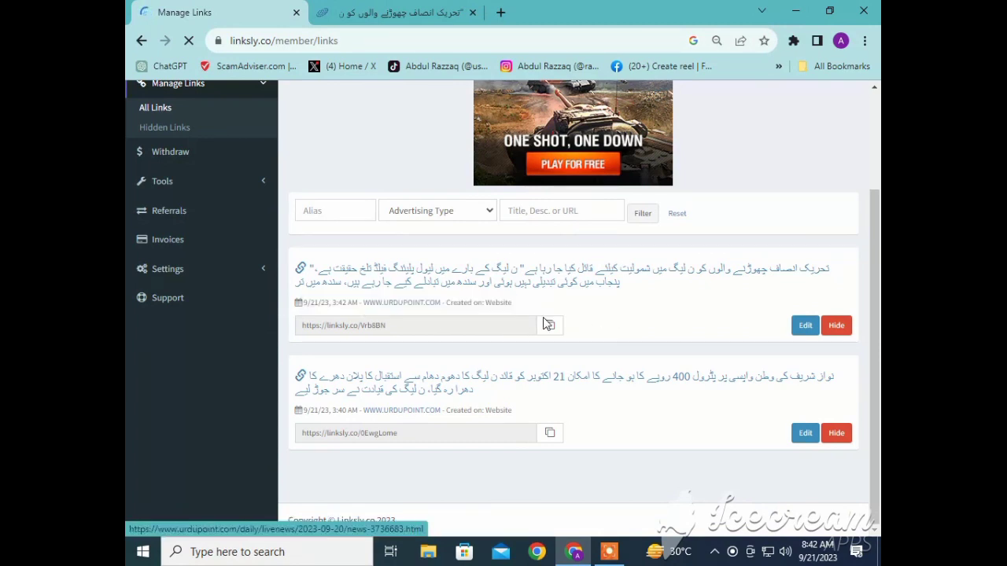
{"action": "left_click", "coordinate": [219, 268]}
Step: Open the Profile page, dismiss the Advertise Here banner, and scroll to Withdrawal Info
{"action": "left_click", "coordinate": [152, 254]}
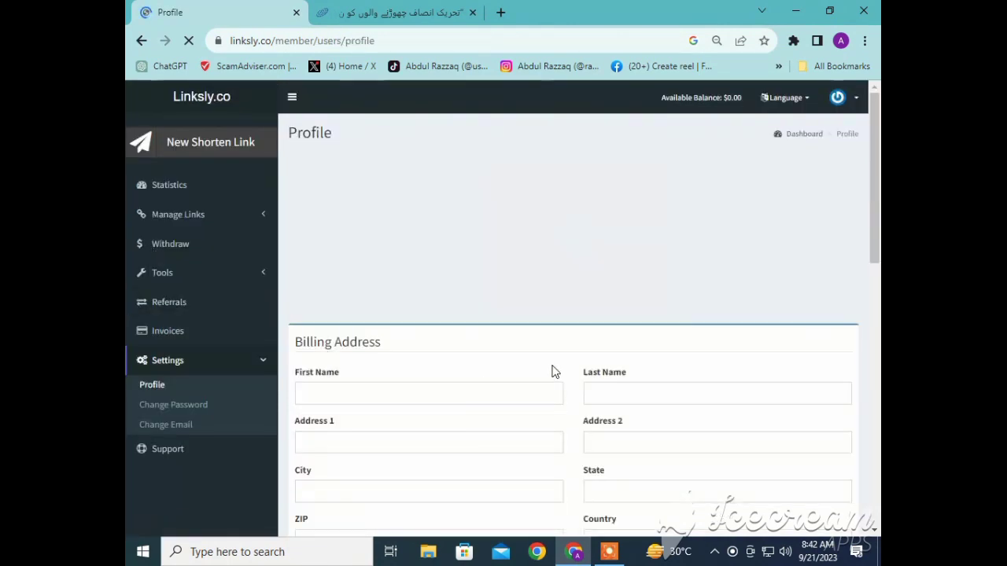
{"action": "scroll", "coordinate": [503, 383], "scroll_direction": "down", "scroll_amount": 1}
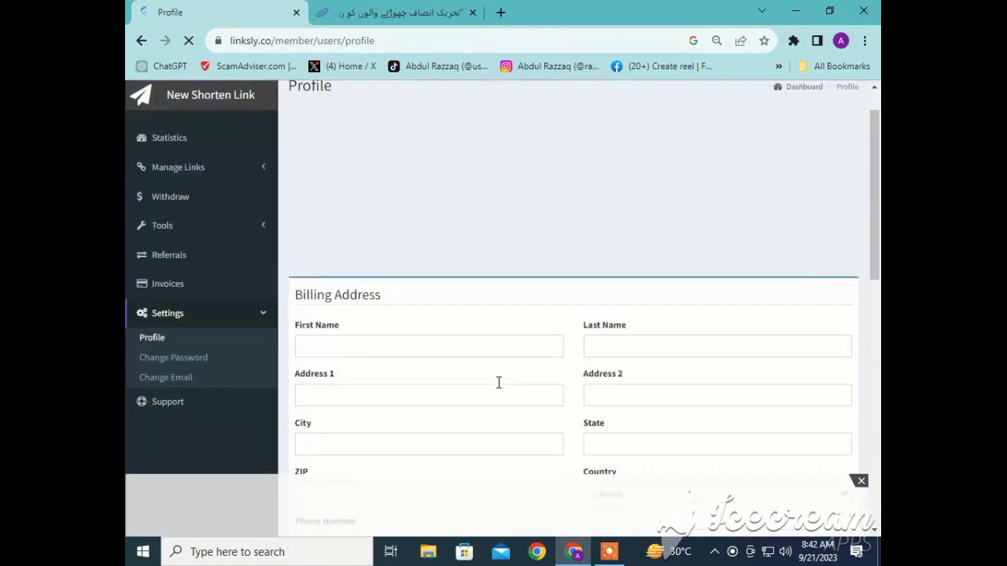
{"action": "left_click", "coordinate": [862, 481]}
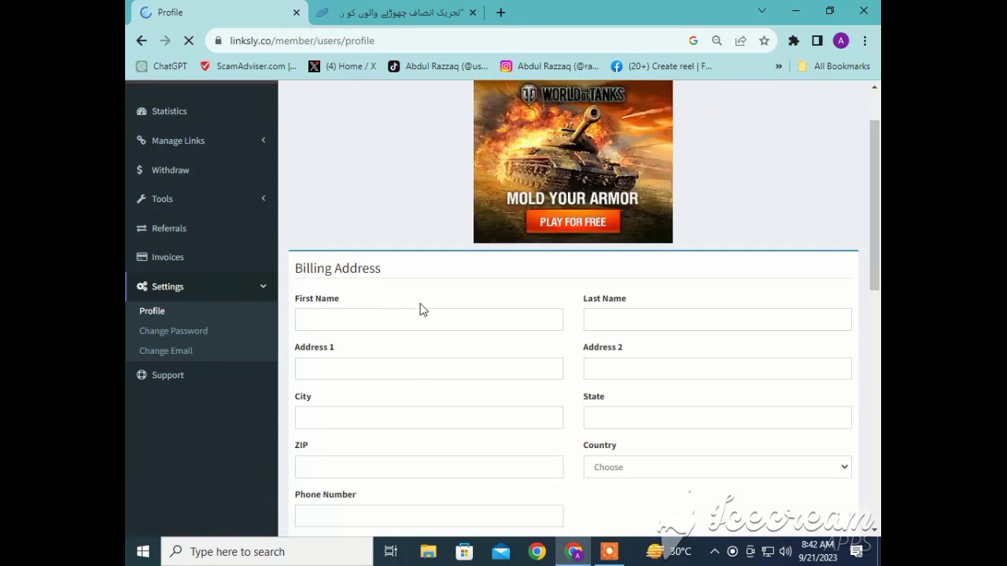
{"action": "scroll", "coordinate": [487, 347], "scroll_direction": "down", "scroll_amount": 3}
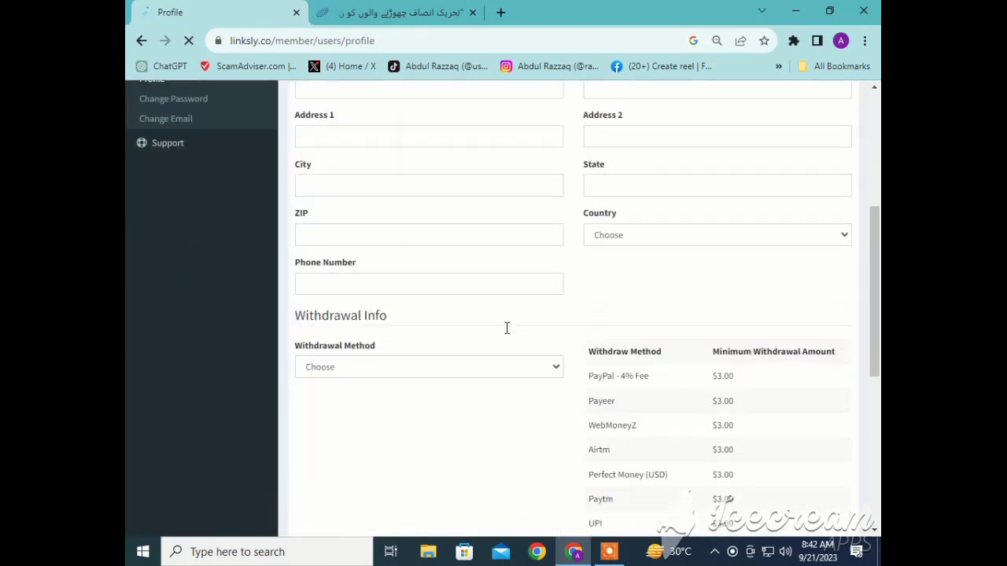
{"action": "scroll", "coordinate": [507, 328], "scroll_direction": "down", "scroll_amount": 1}
{"action": "triple_click", "coordinate": [341, 252]}
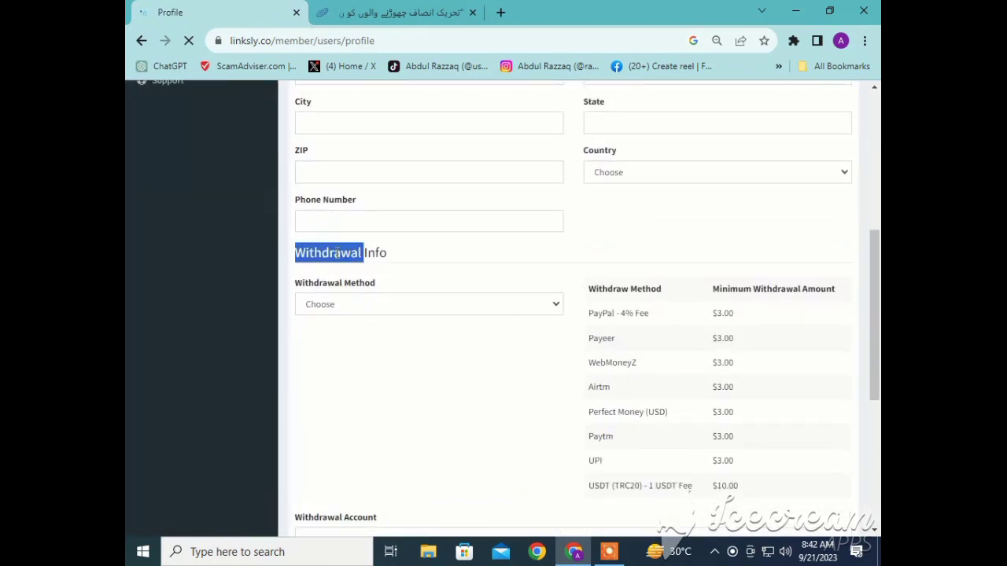
Step: Review the Withdrawal Method options without choosing one, then inspect the empty Withdrawal Account field
{"action": "left_click", "coordinate": [445, 356]}
{"action": "left_click", "coordinate": [531, 307]}
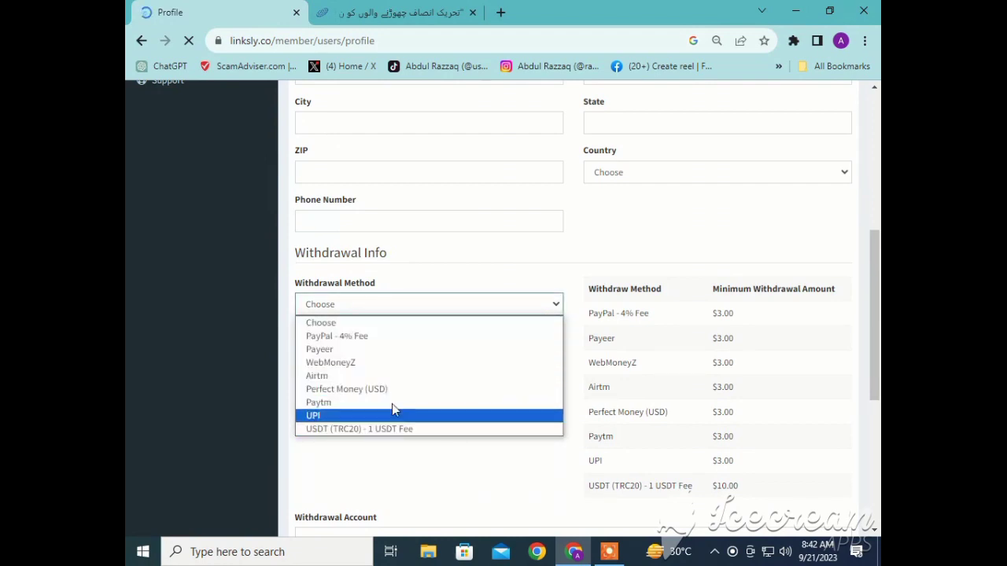
{"action": "left_click", "coordinate": [417, 460]}
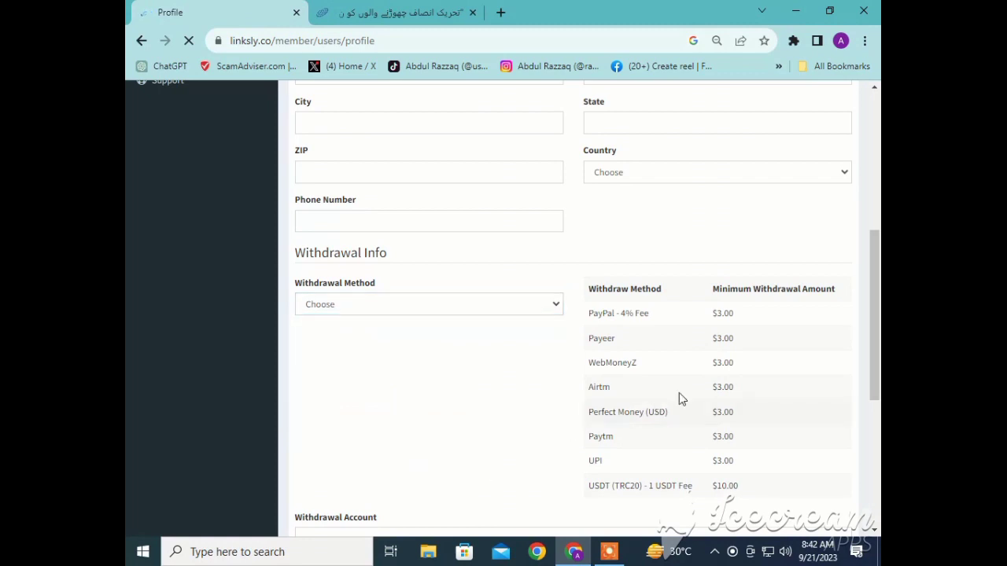
{"action": "scroll", "coordinate": [722, 472], "scroll_direction": "down", "scroll_amount": 2}
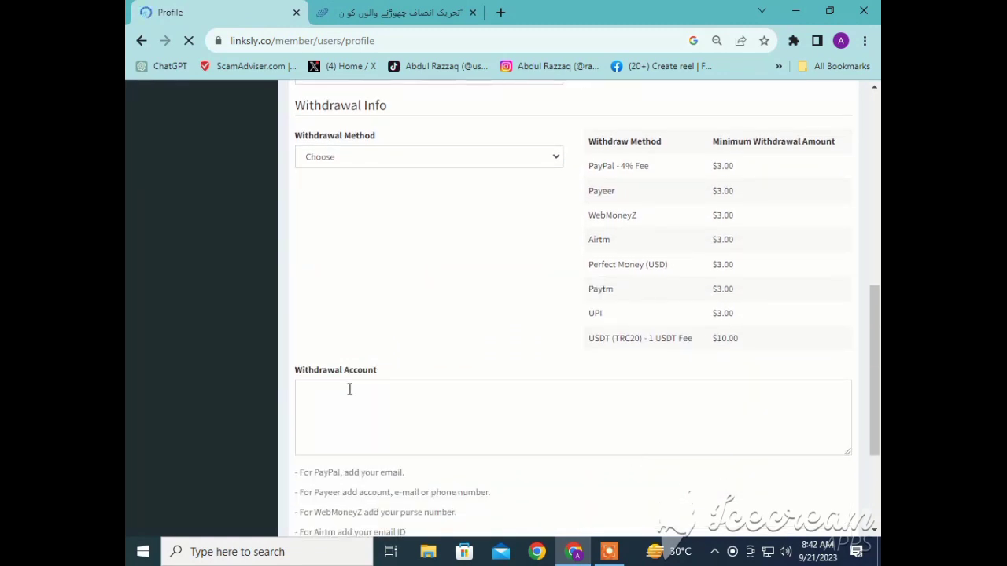
{"action": "left_click", "coordinate": [361, 395]}
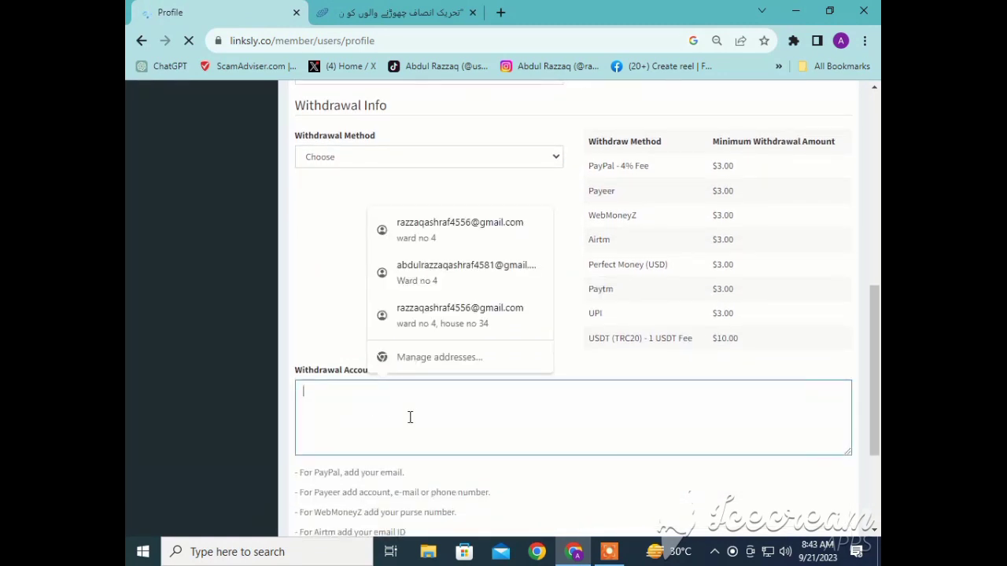
{"action": "scroll", "coordinate": [410, 417], "scroll_direction": "down", "scroll_amount": 1}
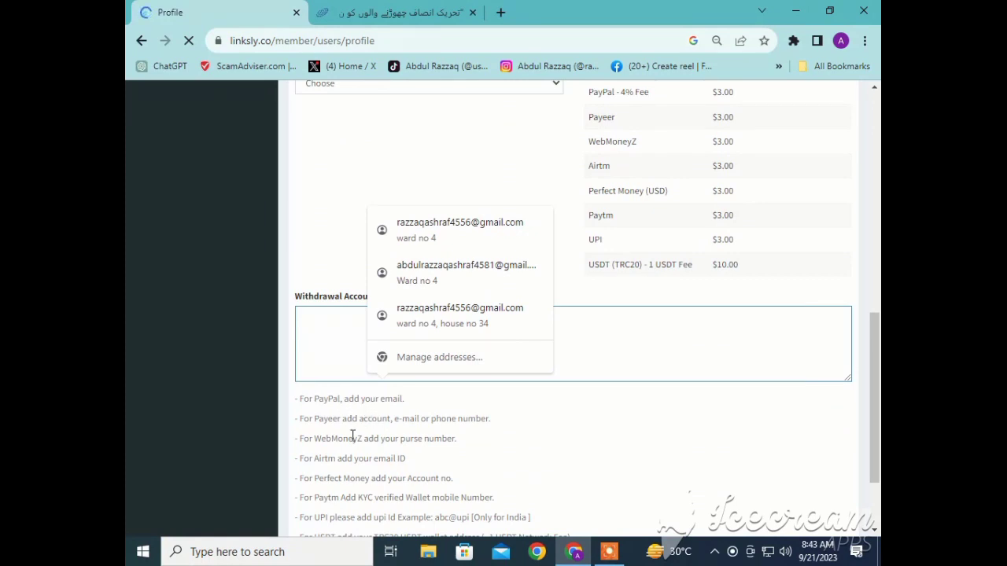
{"action": "scroll", "coordinate": [398, 454], "scroll_direction": "down", "scroll_amount": 1}
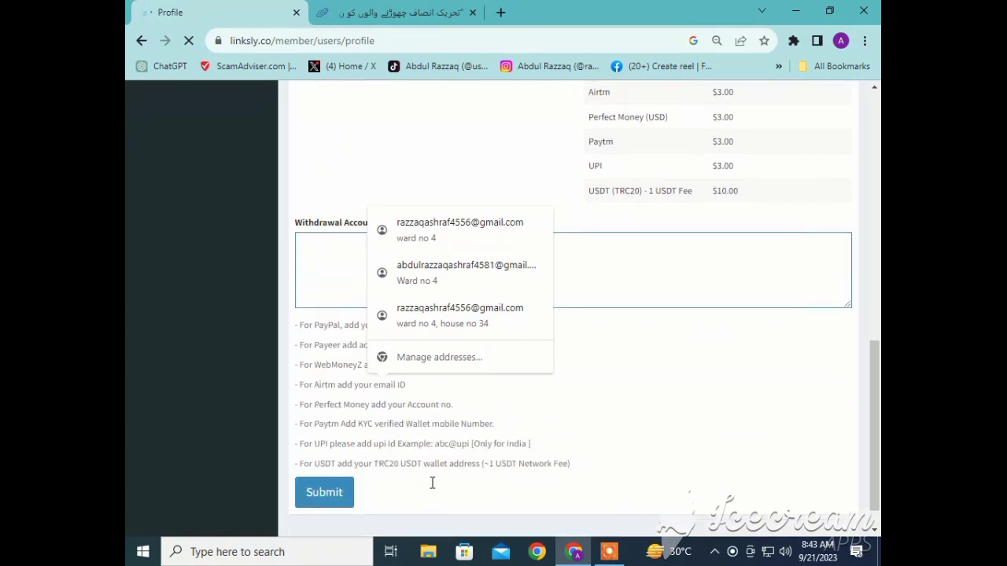